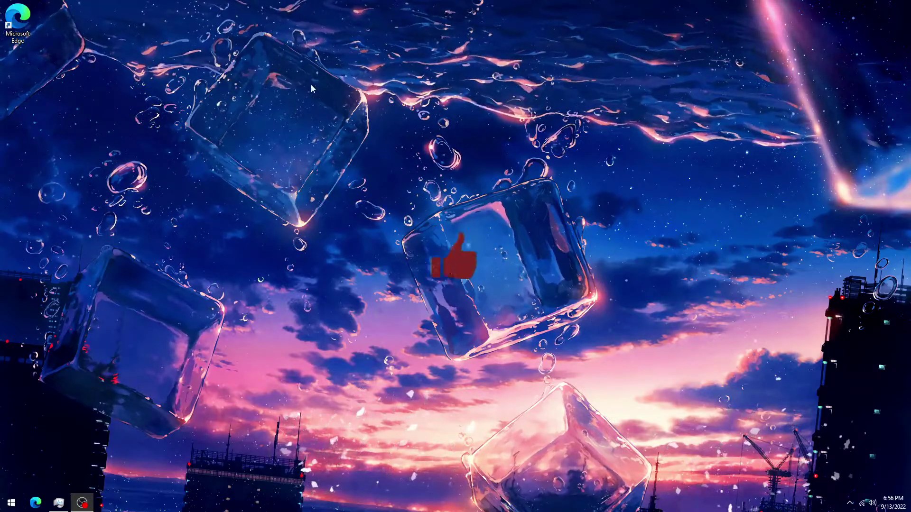
# Launch Microsoft Edge and open the About Microsoft Edge page in its settings to check the version and update status
pyautogui.doubleClick(17, 24)
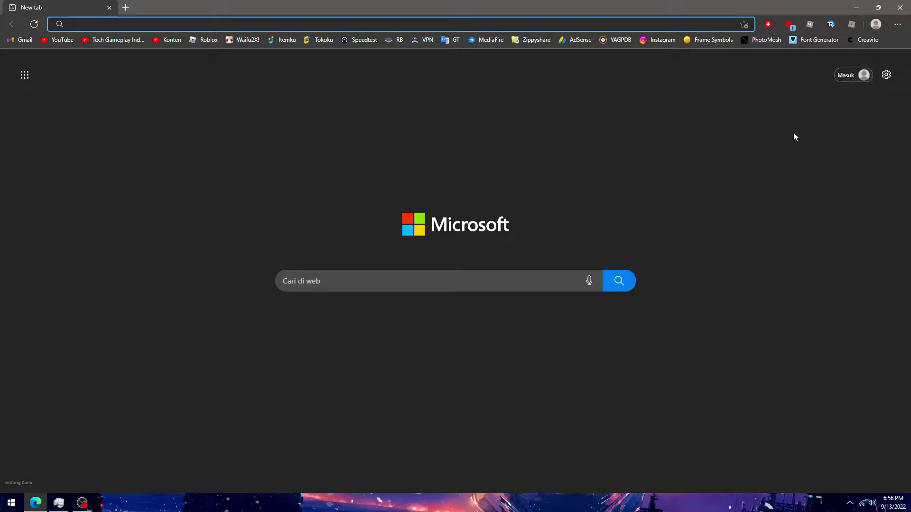
pyautogui.click(898, 25)
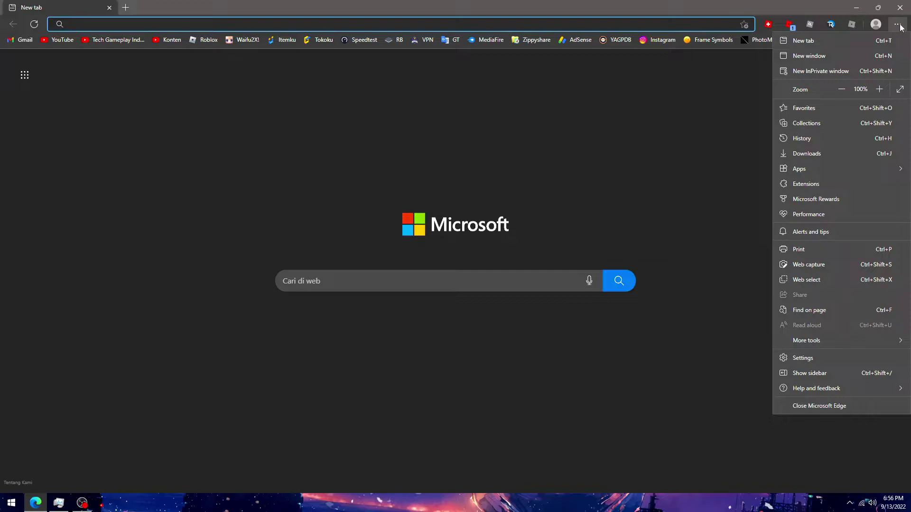
pyautogui.click(826, 359)
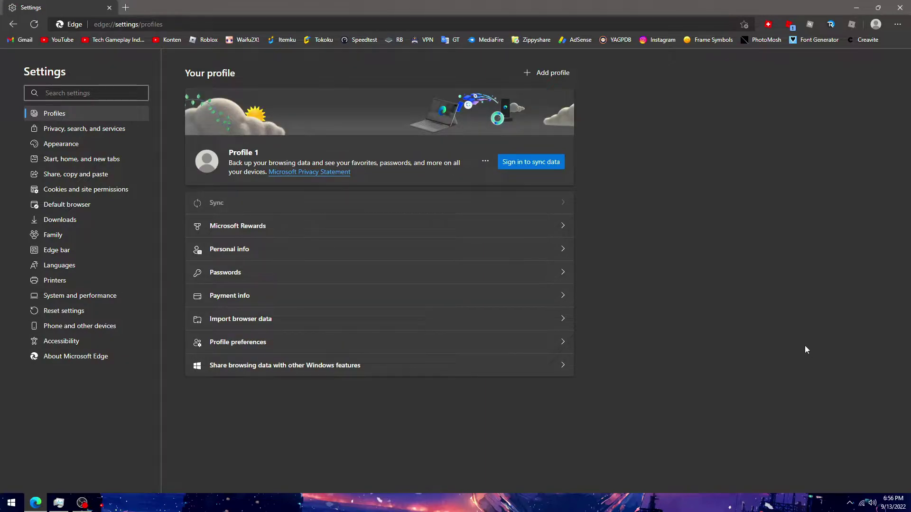
pyautogui.click(134, 363)
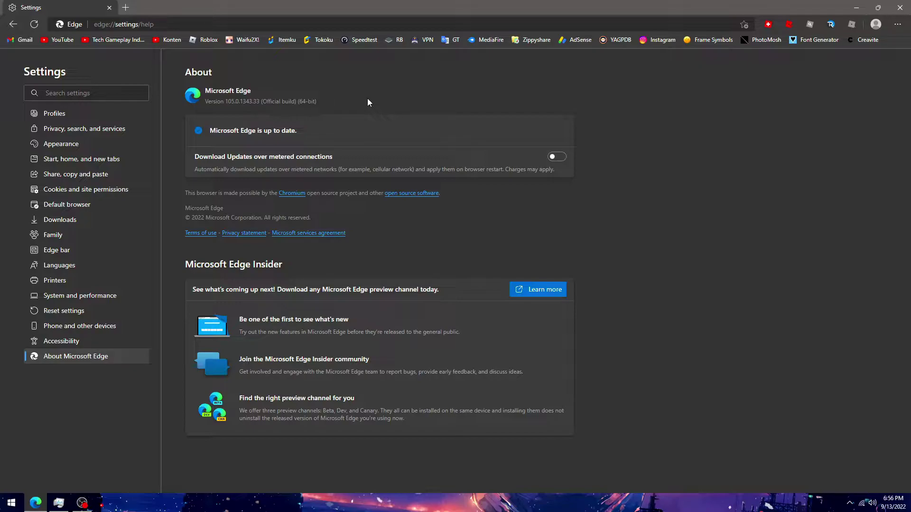
# Search the settings for "hard" and turn on Startup boost in the System section
pyautogui.click(114, 95)
pyautogui.write('hard')
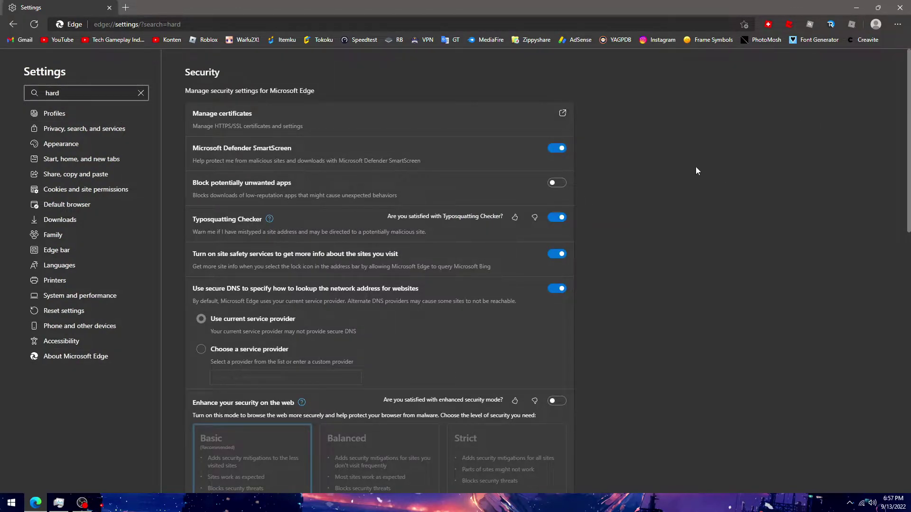
pyautogui.scroll(-10, 659, 176)
pyautogui.scroll(1, 682, 203)
pyautogui.scroll(-1, 682, 203)
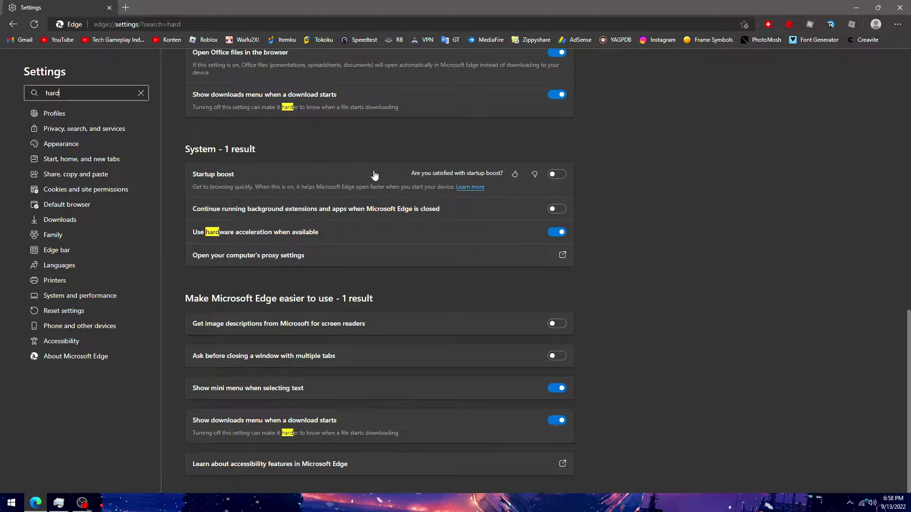
pyautogui.click(562, 177)
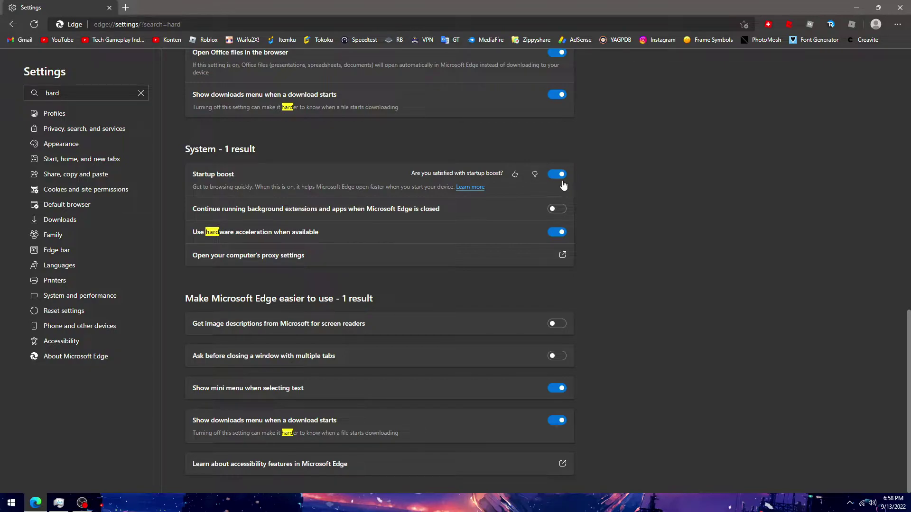
# Close Microsoft Edge, relaunch it to test how quickly it starts, and close it again
pyautogui.click(900, 7)
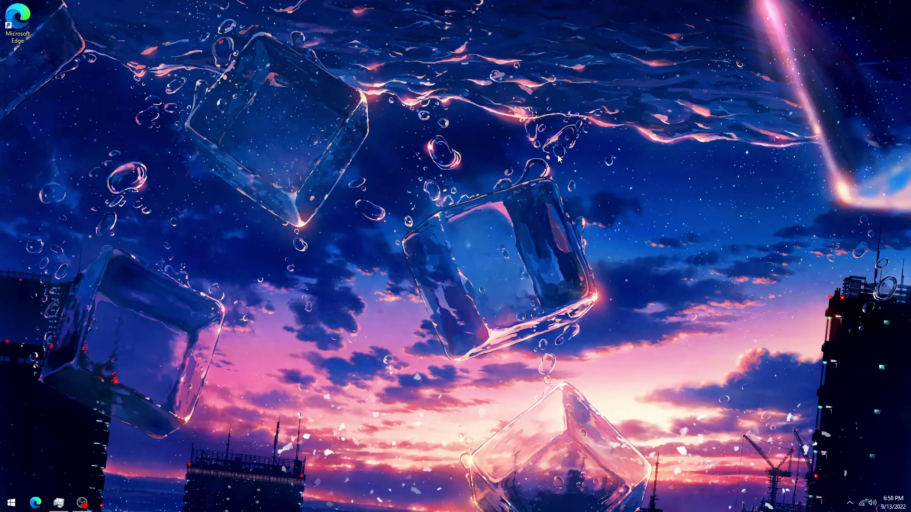
pyautogui.doubleClick(31, 30)
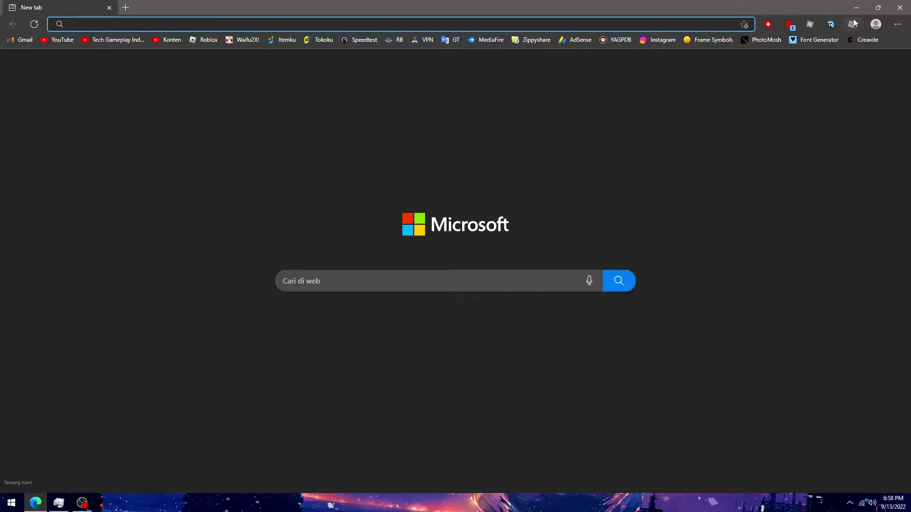
pyautogui.click(899, 9)
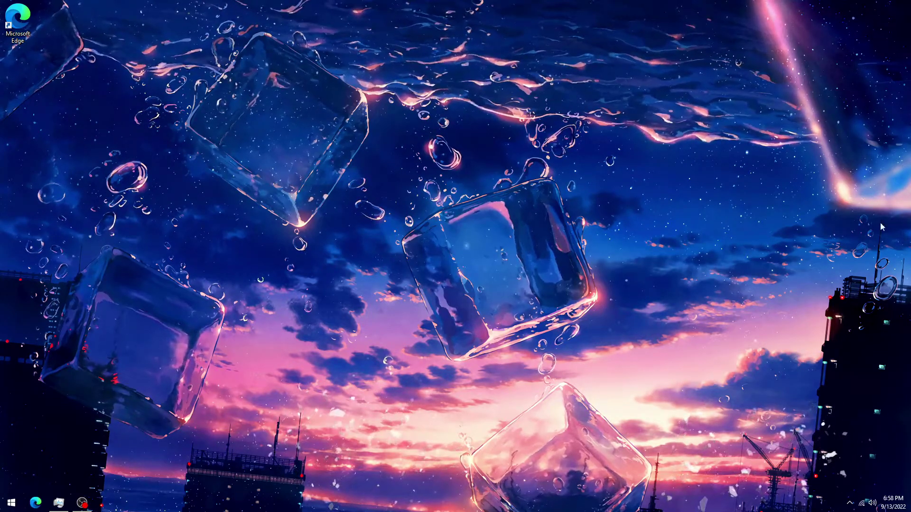
# Examine the Microsoft Edge background processes in Task Manager, then return to the desktop
pyautogui.hotkey('ctrl', 'shift', 'Escape')
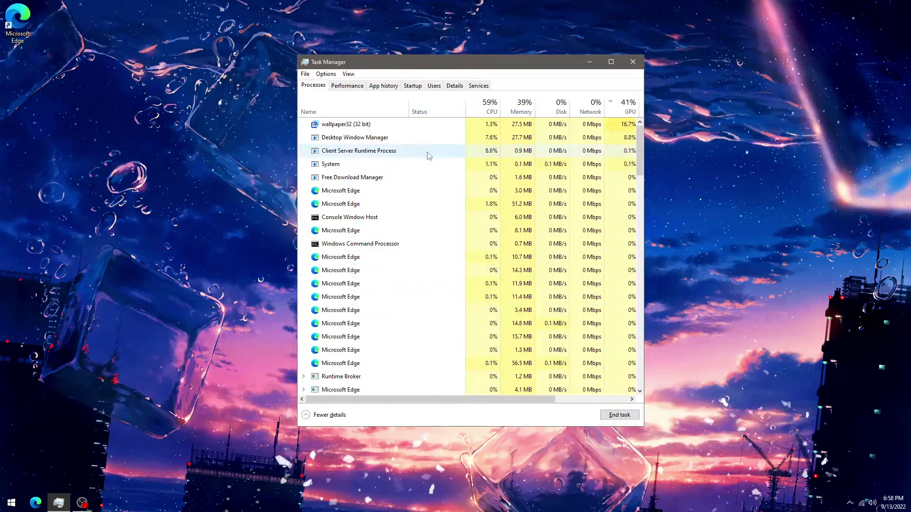
pyautogui.moveTo(458, 64); pyautogui.dragTo(420, 54)
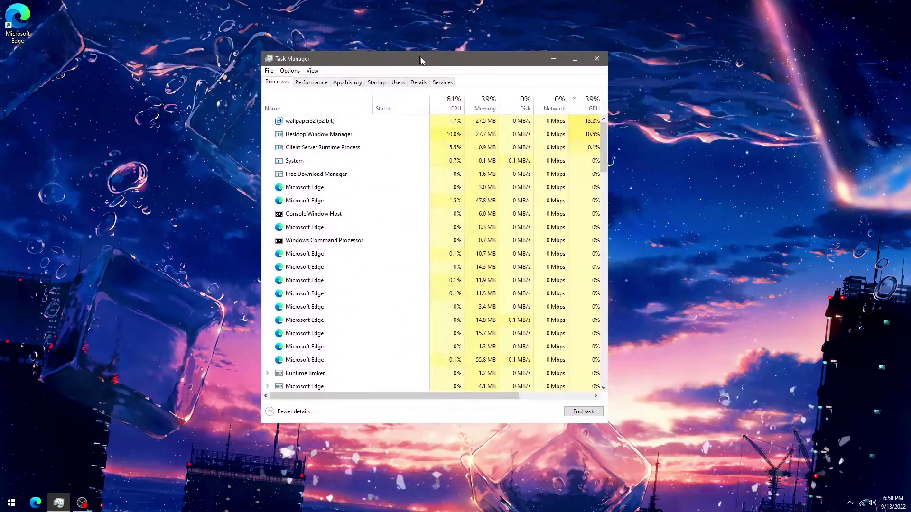
pyautogui.press('super+d')
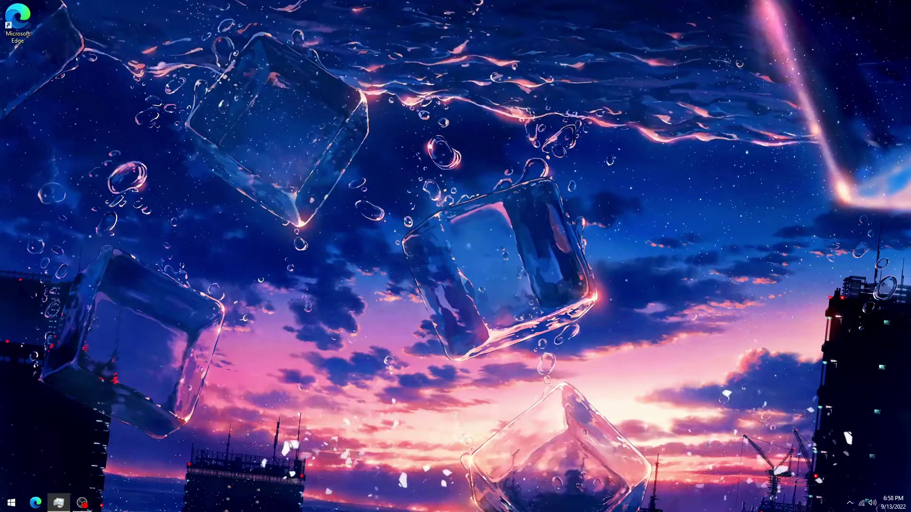
# Reopen Microsoft Edge's settings, search for "hard", turn off Startup boost and leave hardware acceleration when available turned on
pyautogui.doubleClick(18, 24)
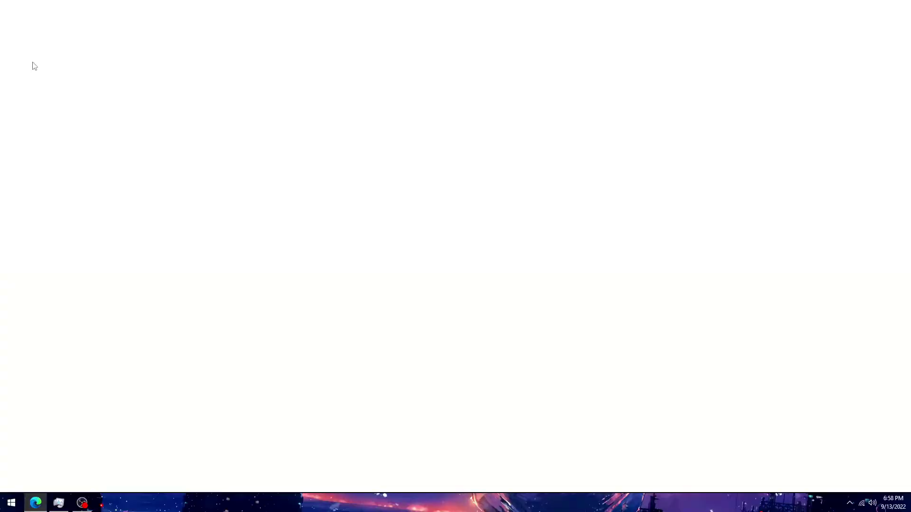
pyautogui.click(897, 24)
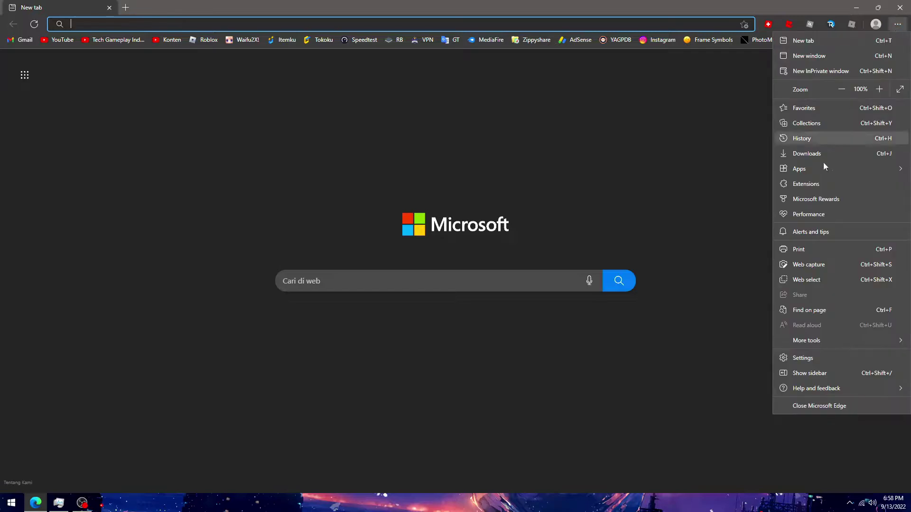
pyautogui.click(818, 356)
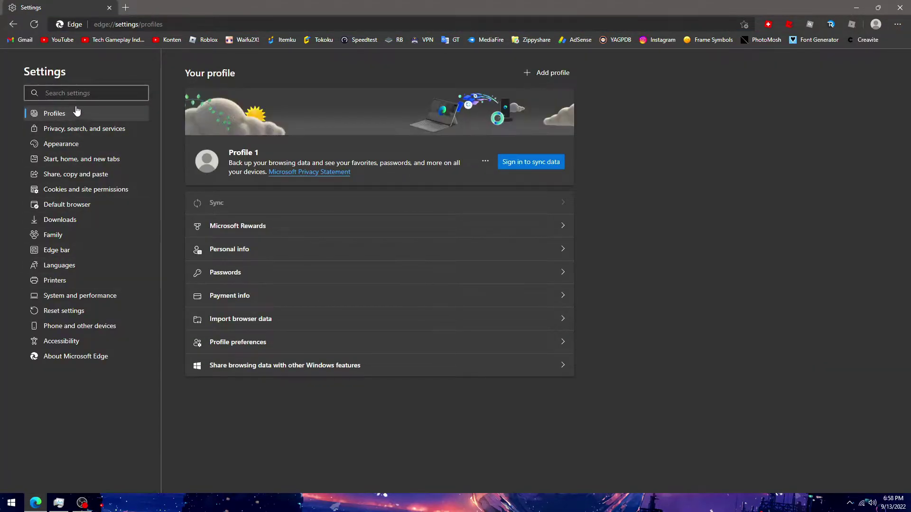
pyautogui.write('hard')
pyautogui.scroll(-10, 627, 217)
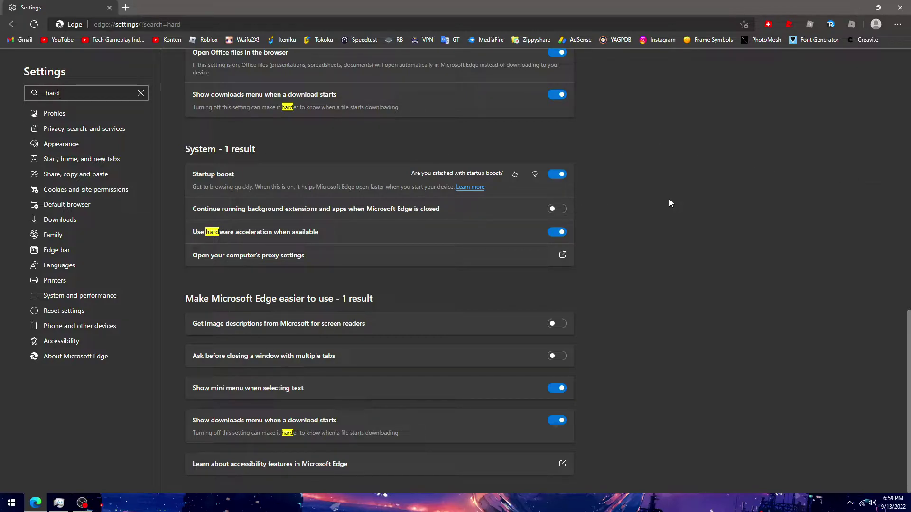
pyautogui.click(558, 174)
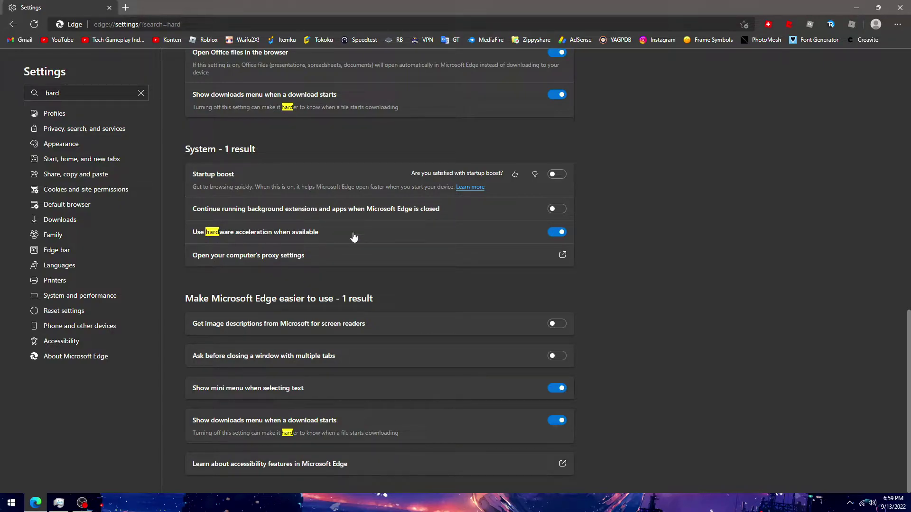
pyautogui.click(556, 233)
pyautogui.click(556, 232)
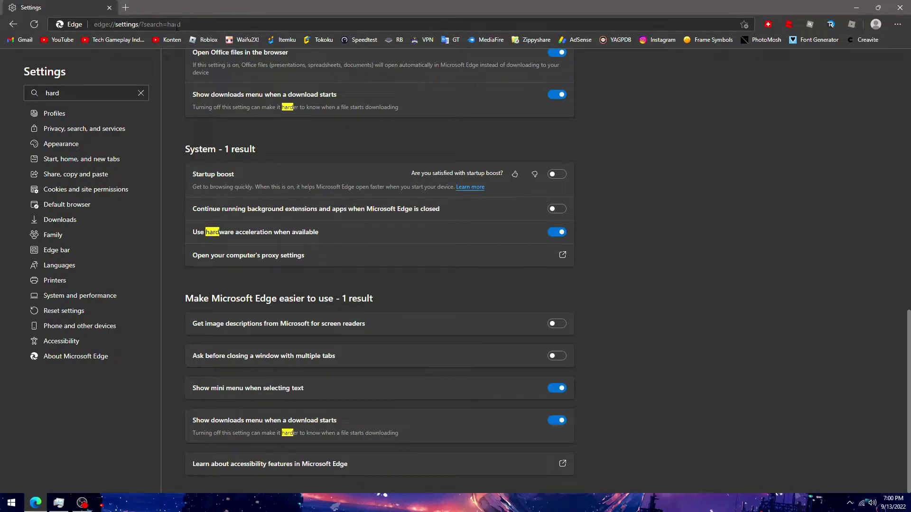
# Open the browser's experiments page at edge://flags
pyautogui.click(207, 21)
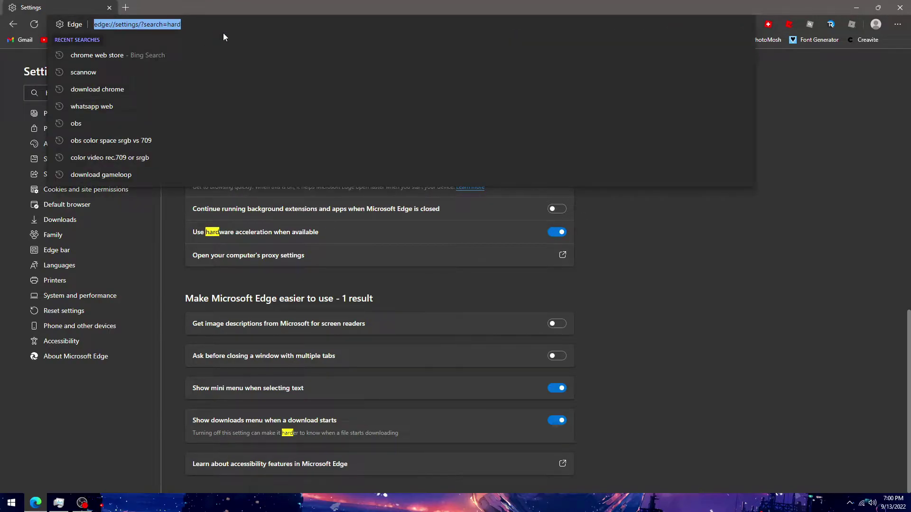
pyautogui.write('edge')
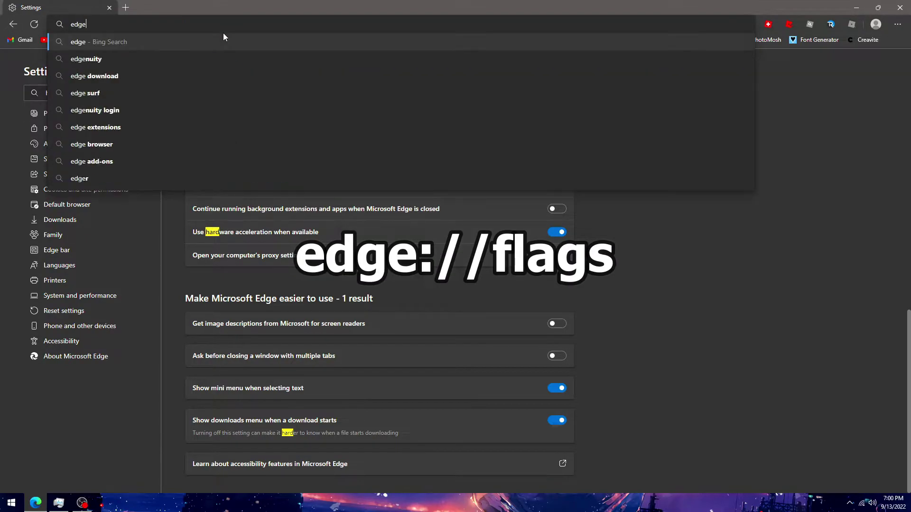
pyautogui.write(':')
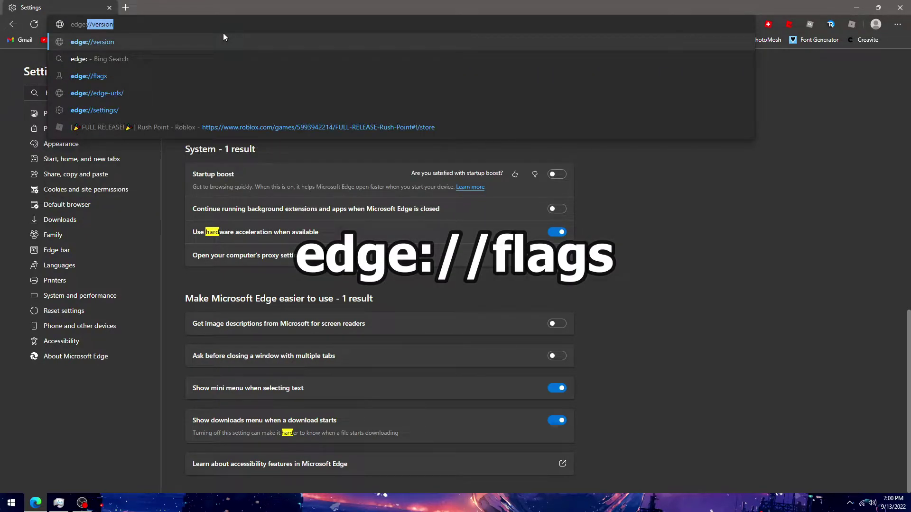
pyautogui.write('//')
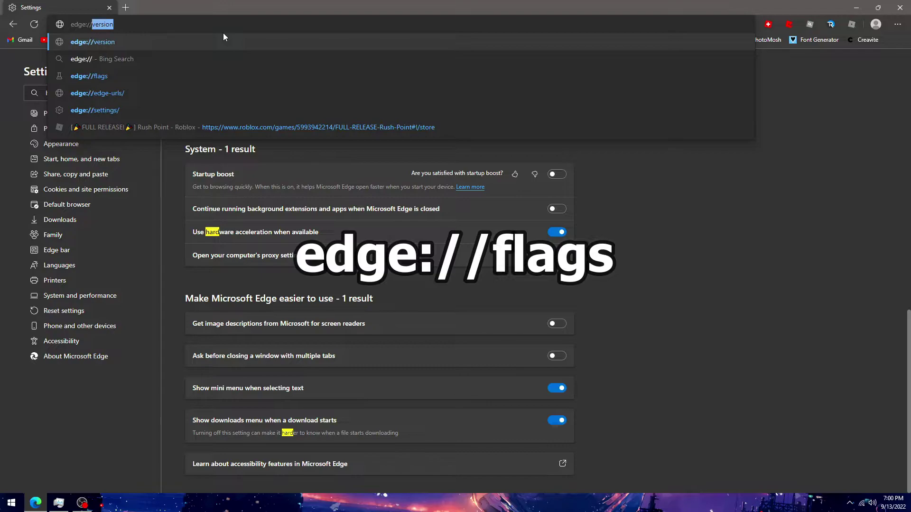
pyautogui.write('flags')
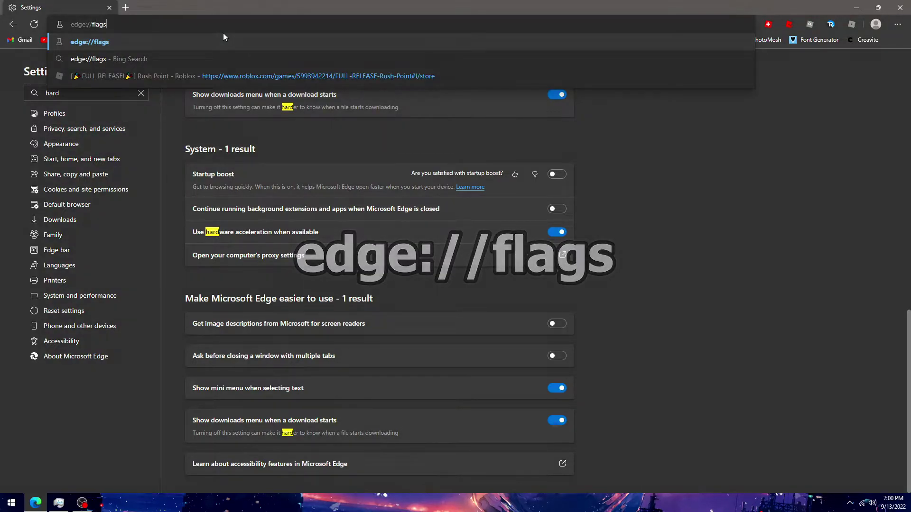
pyautogui.press('Return')
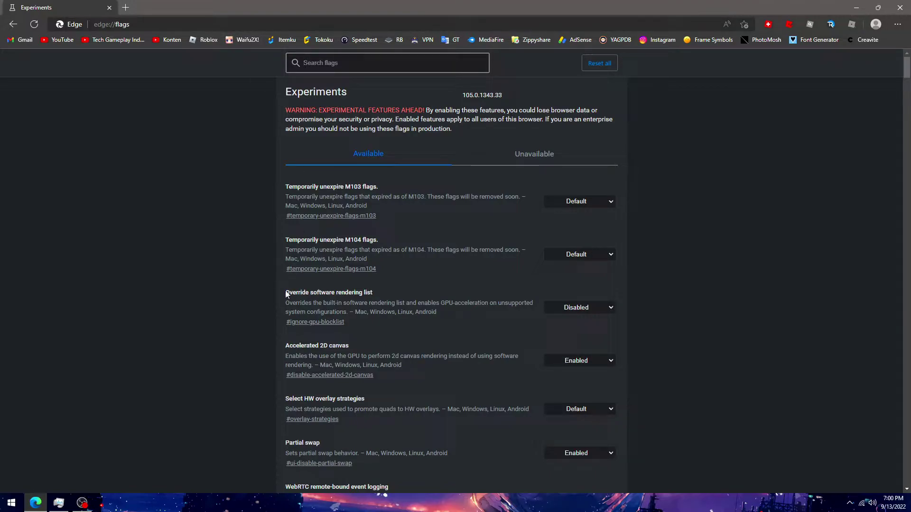
# Set the Override software rendering list flag to Enabled and restart the browser
pyautogui.moveTo(286, 292); pyautogui.dragTo(376, 299)
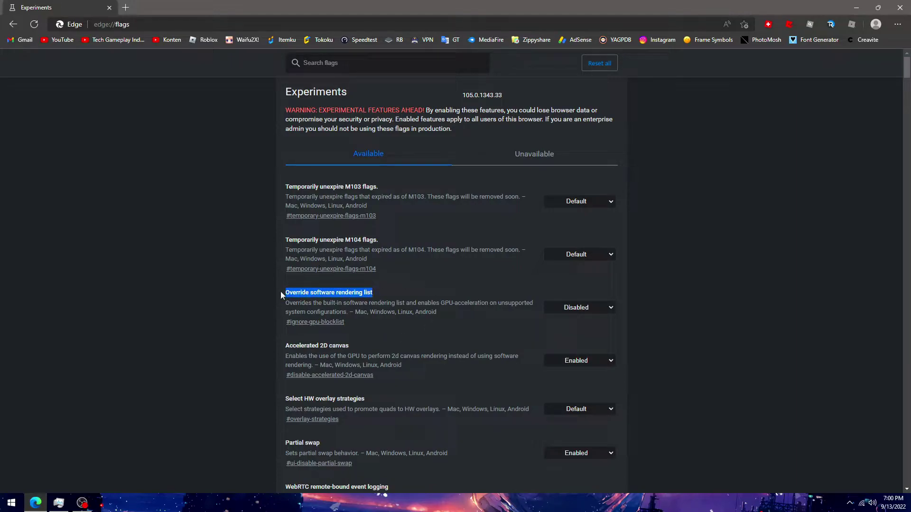
pyautogui.tripleClick(355, 347)
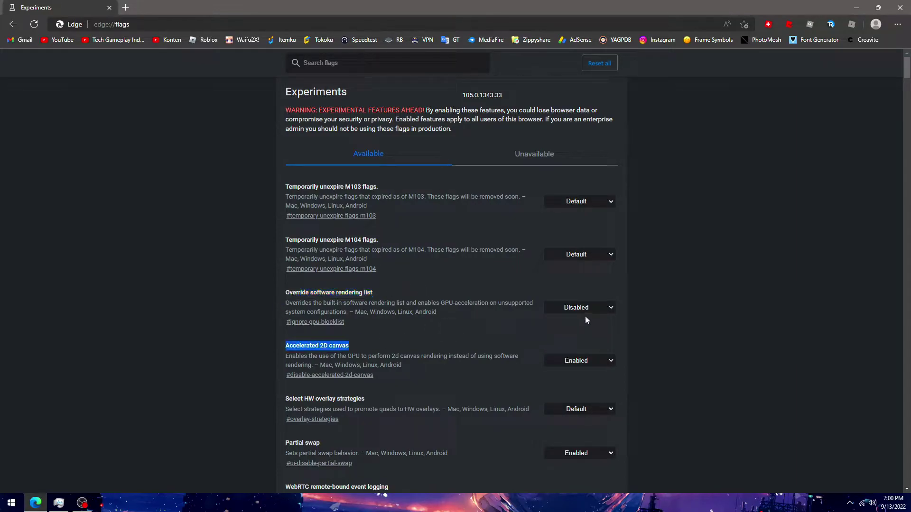
pyautogui.moveTo(374, 293); pyautogui.dragTo(285, 294)
pyautogui.click(579, 308)
pyautogui.click(553, 321)
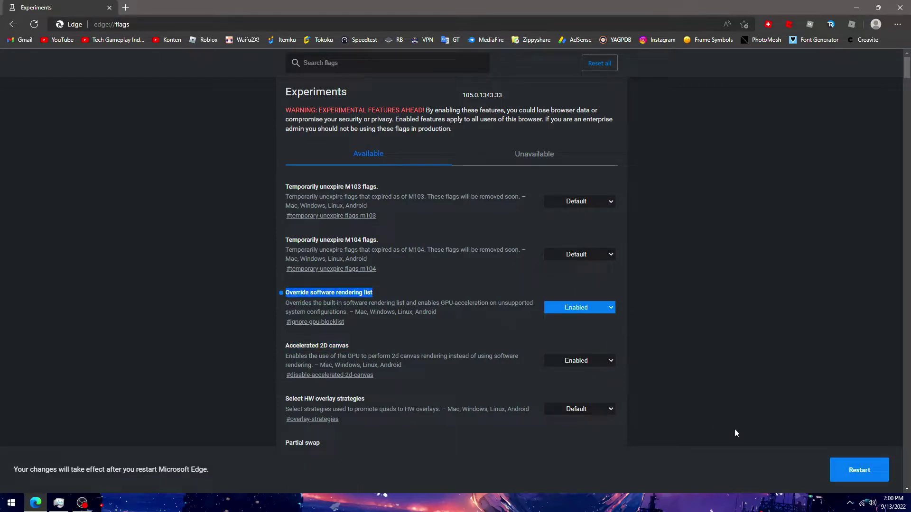
pyautogui.click(851, 471)
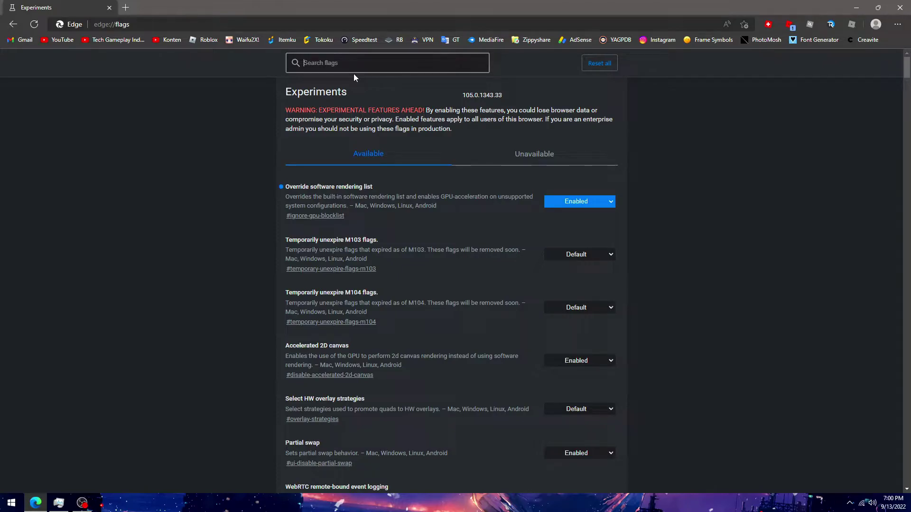
# Search the flags for "gpu", set GPU rasterization to Enabled and restart the browser
pyautogui.write('gpu')
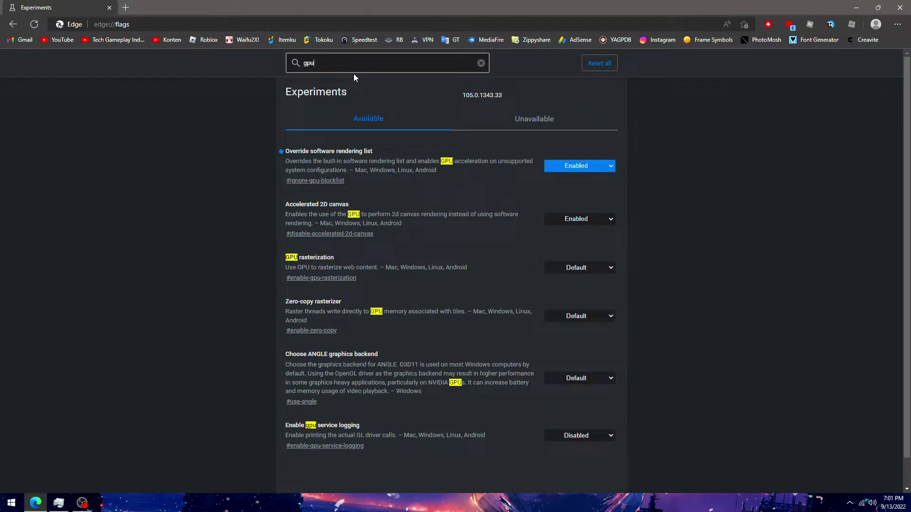
pyautogui.moveTo(286, 258); pyautogui.dragTo(335, 258)
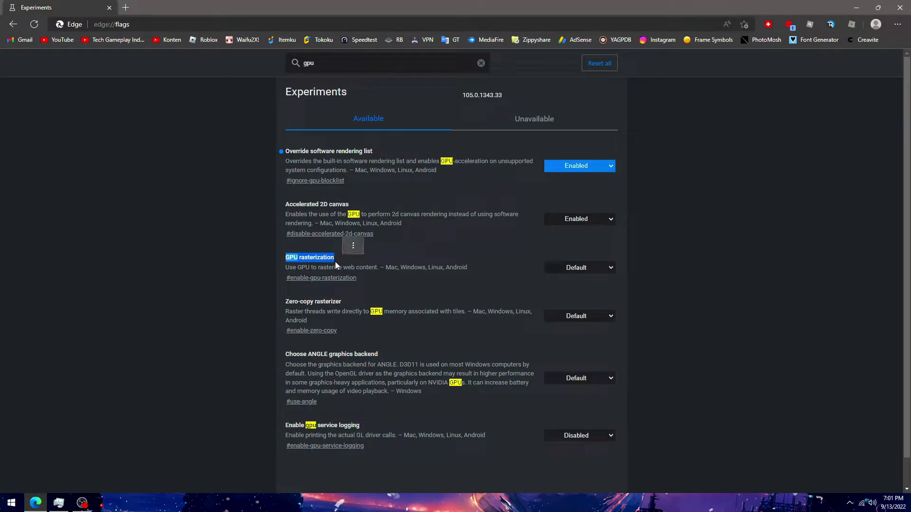
pyautogui.click(493, 276)
pyautogui.click(576, 269)
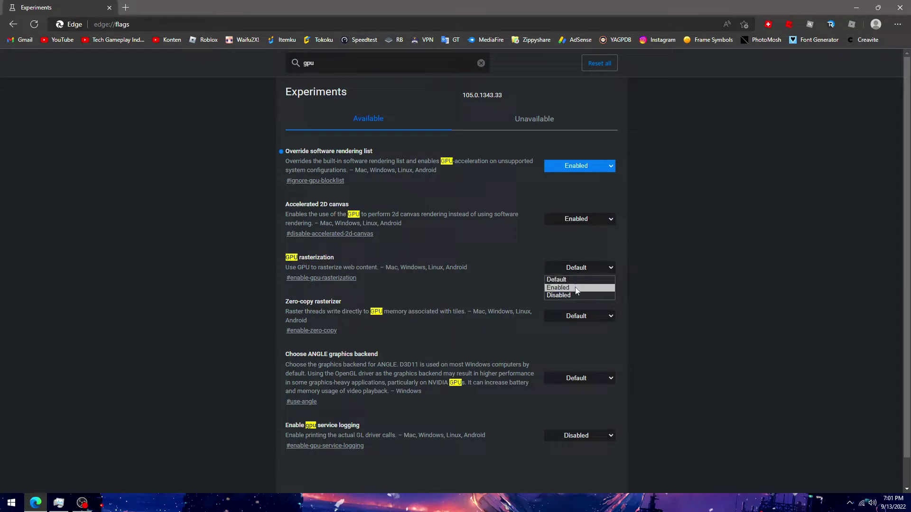
pyautogui.click(576, 286)
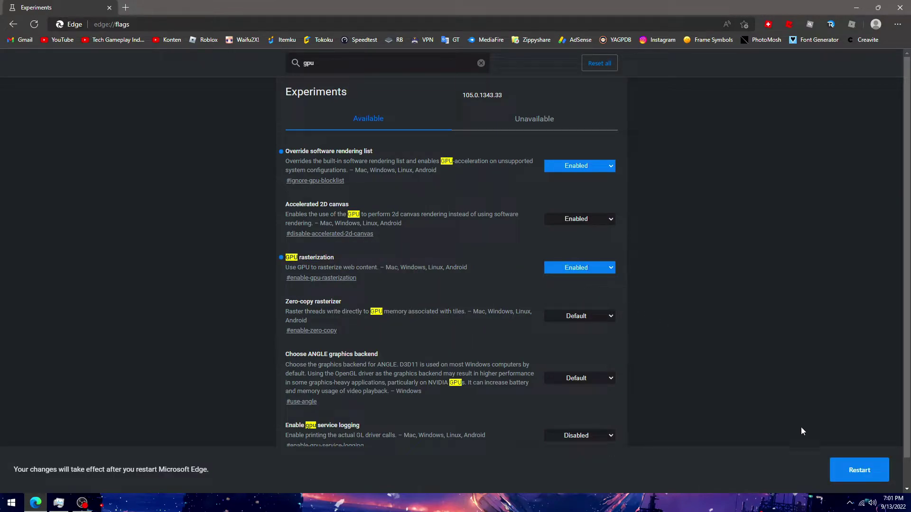
pyautogui.click(863, 471)
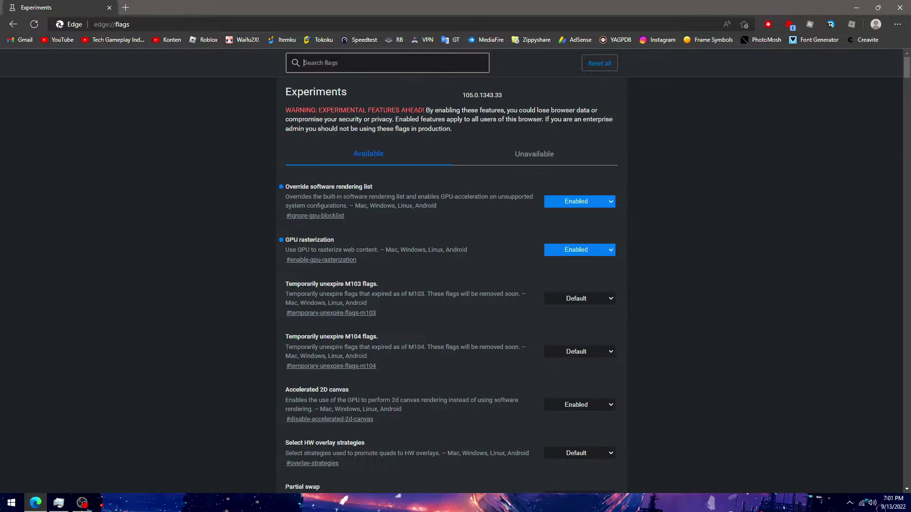
# Search the flags for "parallel", set Parallel downloading to Enabled and restart the browser
pyautogui.write('para')
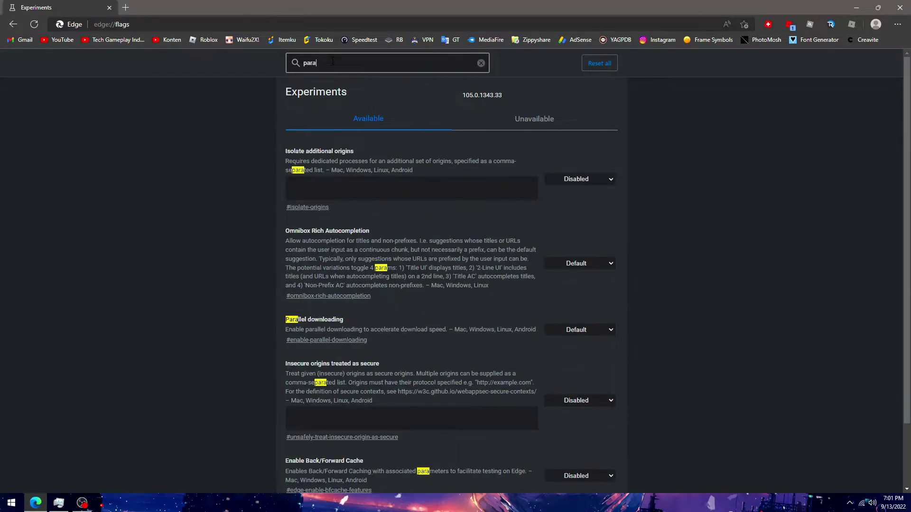
pyautogui.write('llel')
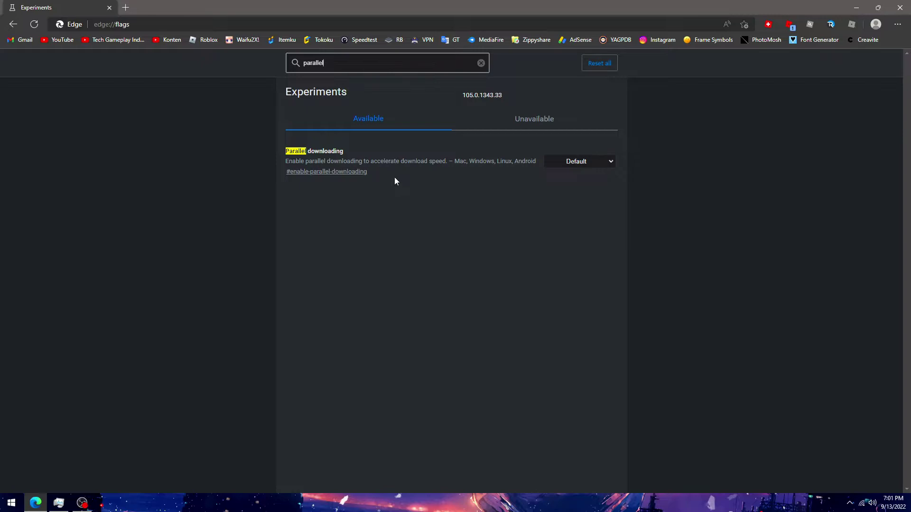
pyautogui.click(598, 164)
pyautogui.click(575, 182)
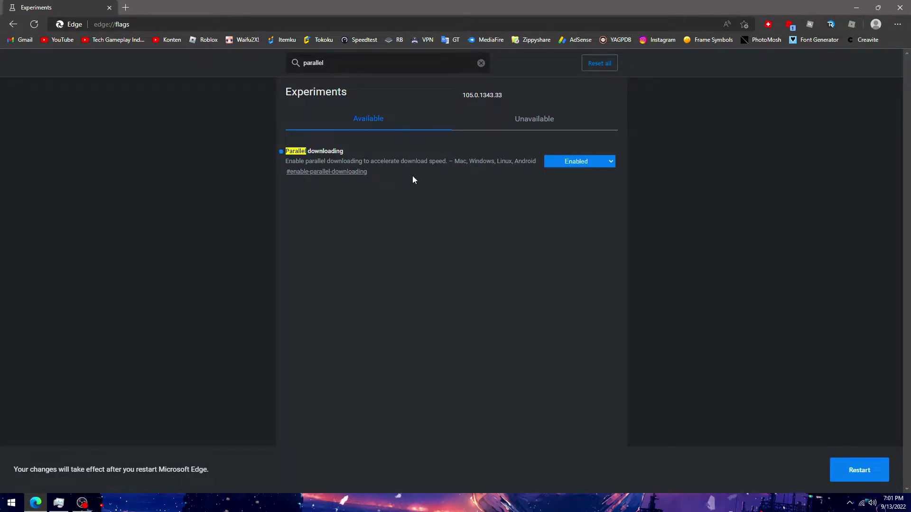
pyautogui.click(854, 471)
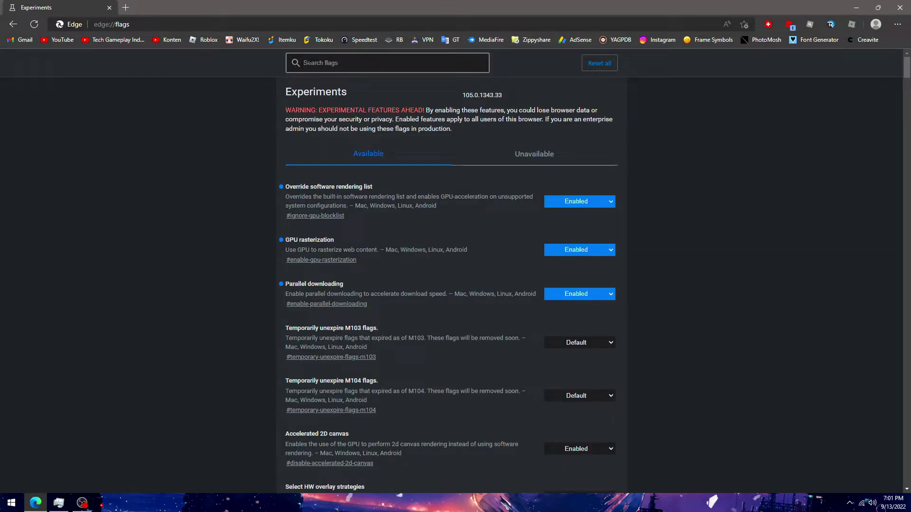
# Search the flags for "smooth" and set Smooth Scrolling to Enabled
pyautogui.write('smooth')
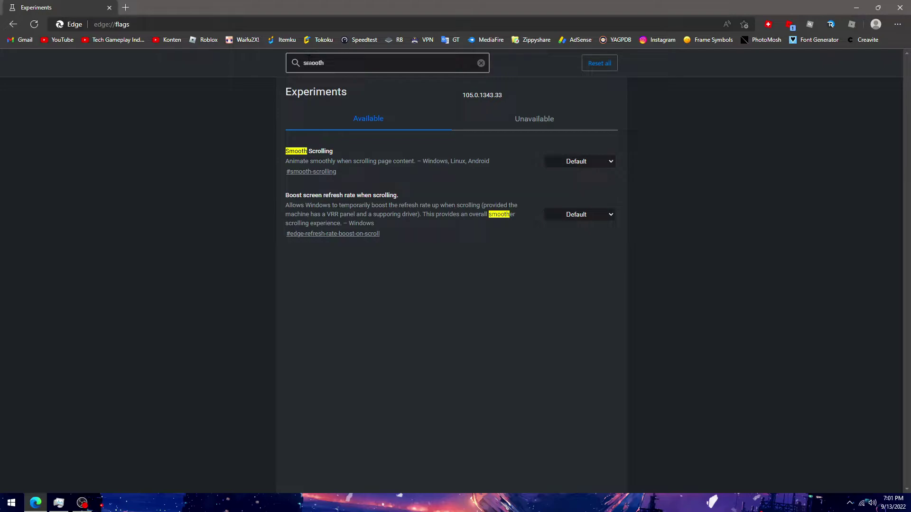
pyautogui.moveTo(286, 151); pyautogui.dragTo(441, 155)
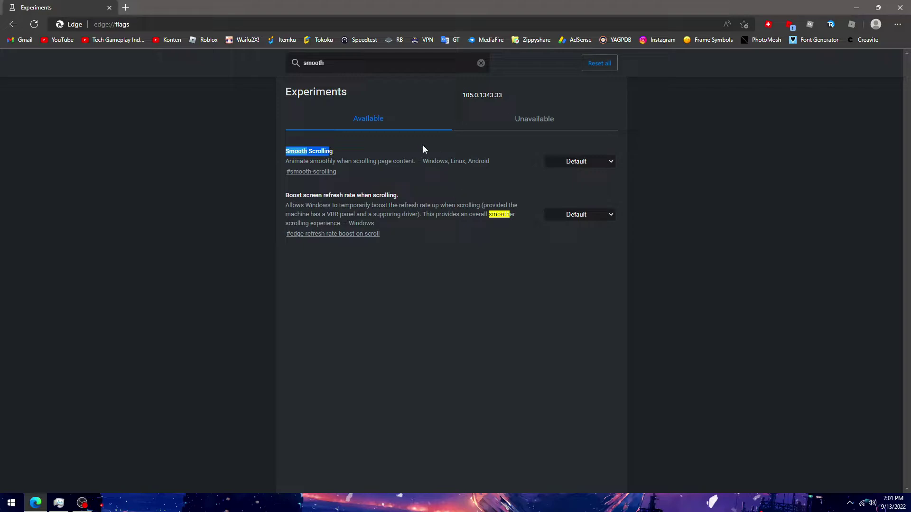
pyautogui.click(584, 166)
pyautogui.click(561, 181)
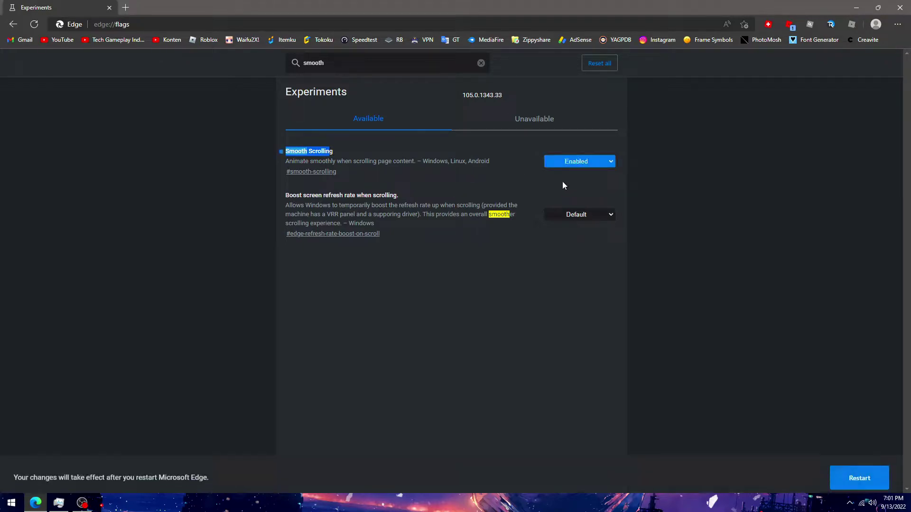
# Set the Boost screen refresh rate when scrolling flag to Enabled and restart the browser
pyautogui.moveTo(285, 195); pyautogui.dragTo(399, 196)
pyautogui.click(442, 284)
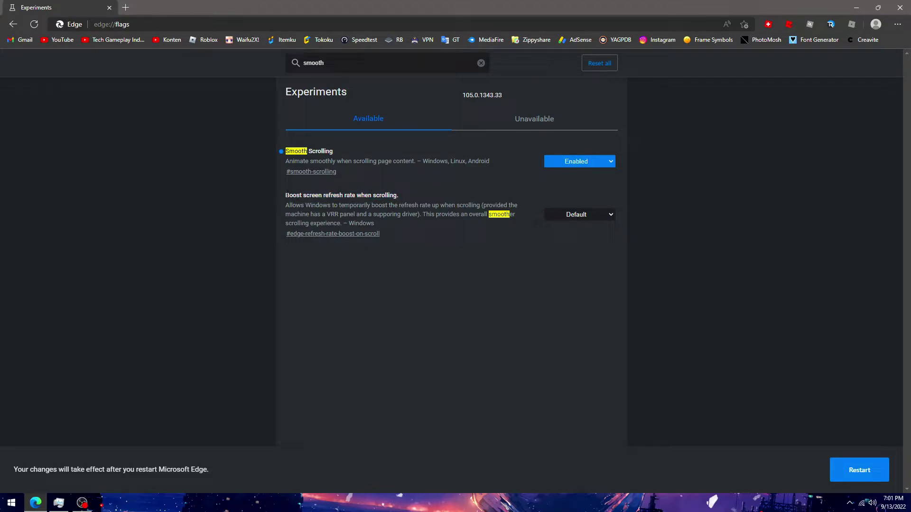
pyautogui.moveTo(286, 195); pyautogui.dragTo(399, 198)
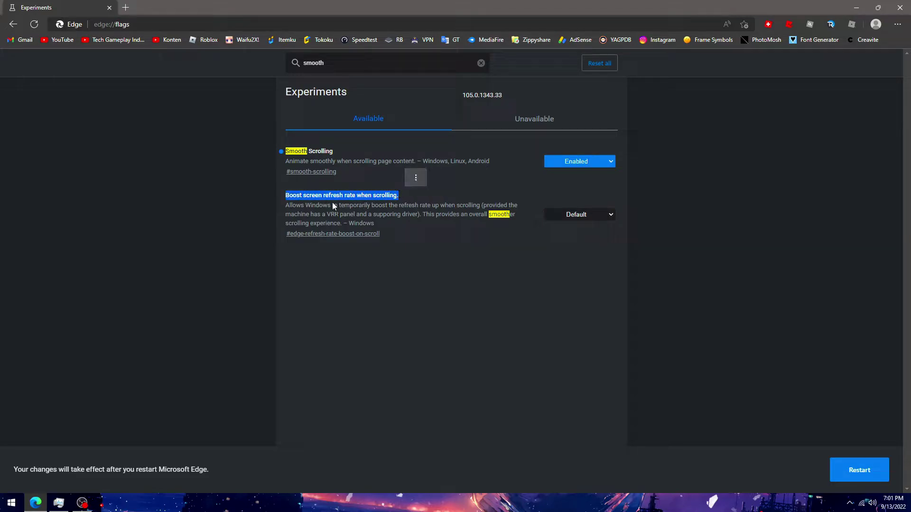
pyautogui.click(568, 217)
pyautogui.click(567, 235)
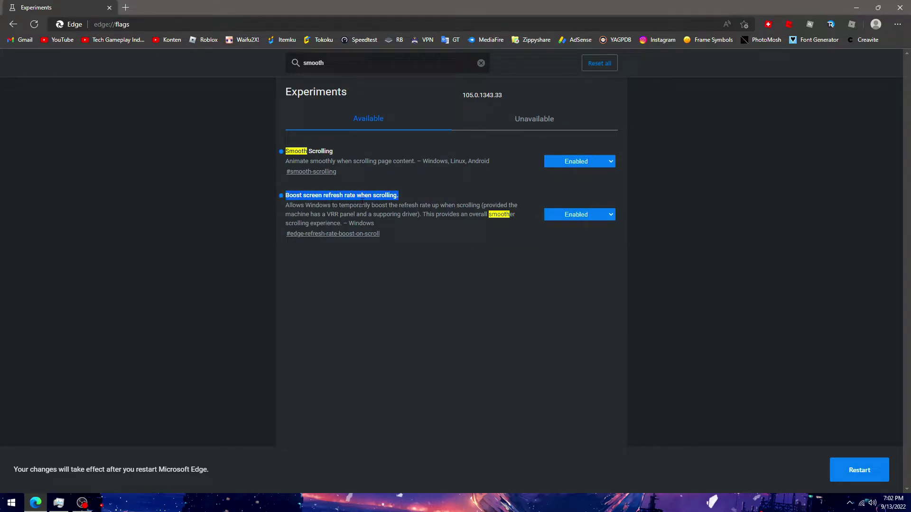
pyautogui.click(410, 198)
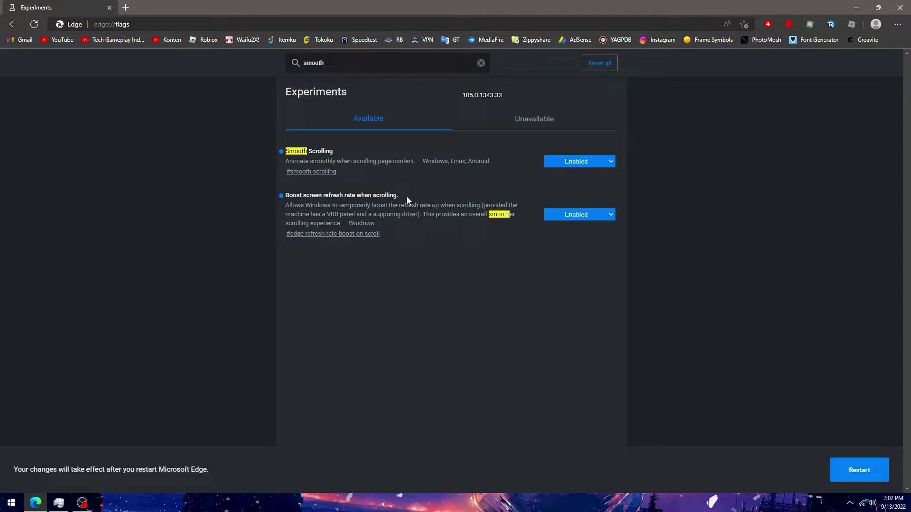
pyautogui.moveTo(285, 196); pyautogui.dragTo(356, 195)
pyautogui.click(372, 179)
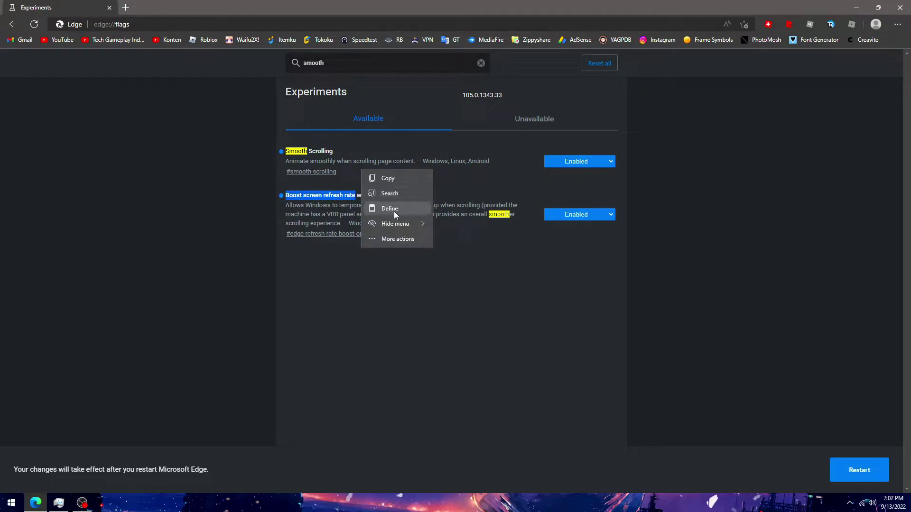
pyautogui.click(499, 272)
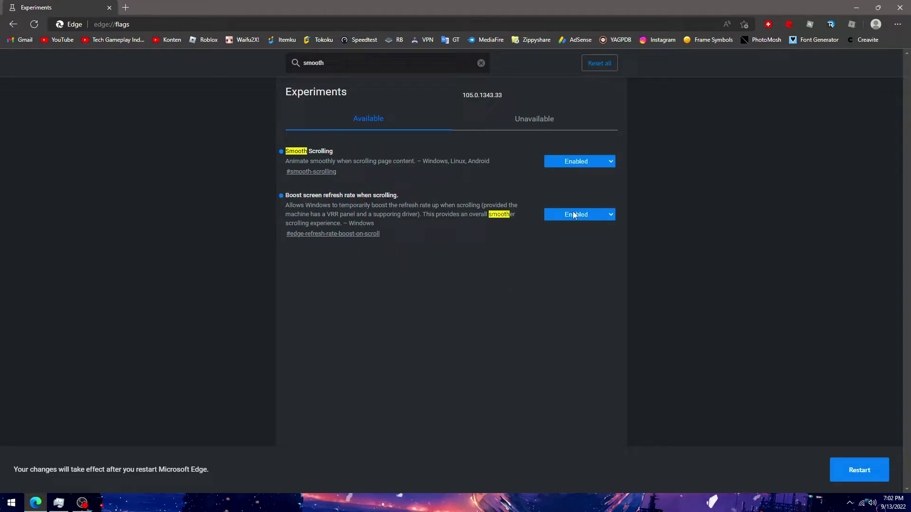
pyautogui.click(860, 470)
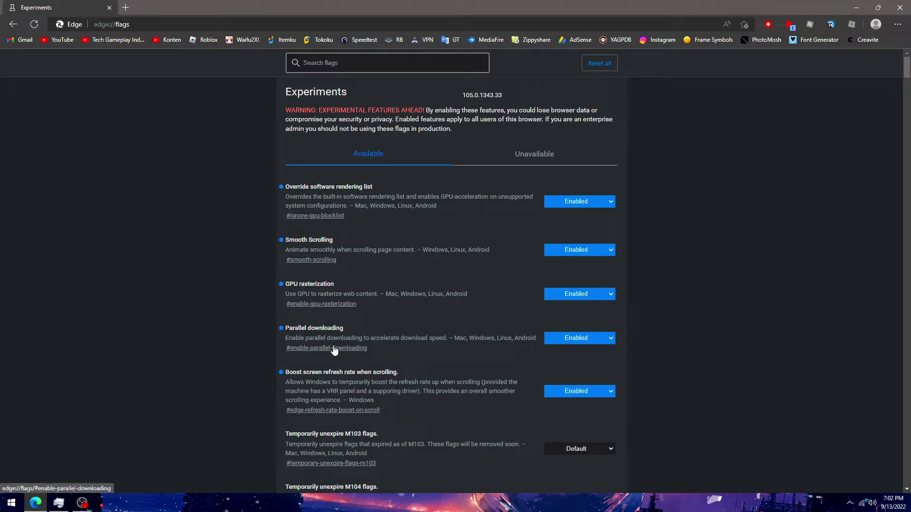
# Review the names of the modified flags at the beginning of the experiments list
pyautogui.moveTo(286, 187); pyautogui.dragTo(373, 186)
pyautogui.moveTo(286, 240); pyautogui.dragTo(333, 240)
pyautogui.moveTo(286, 285); pyautogui.dragTo(335, 286)
pyautogui.moveTo(290, 329); pyautogui.dragTo(344, 331)
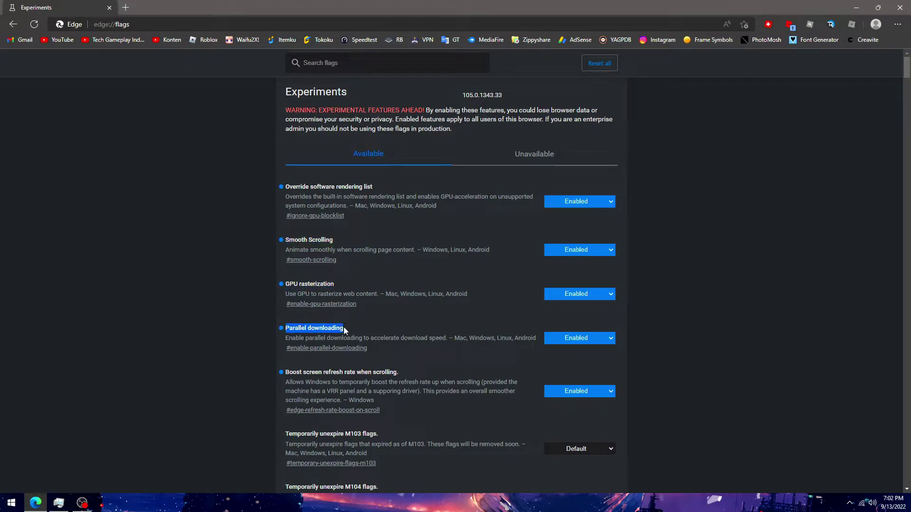
pyautogui.moveTo(286, 373); pyautogui.dragTo(397, 373)
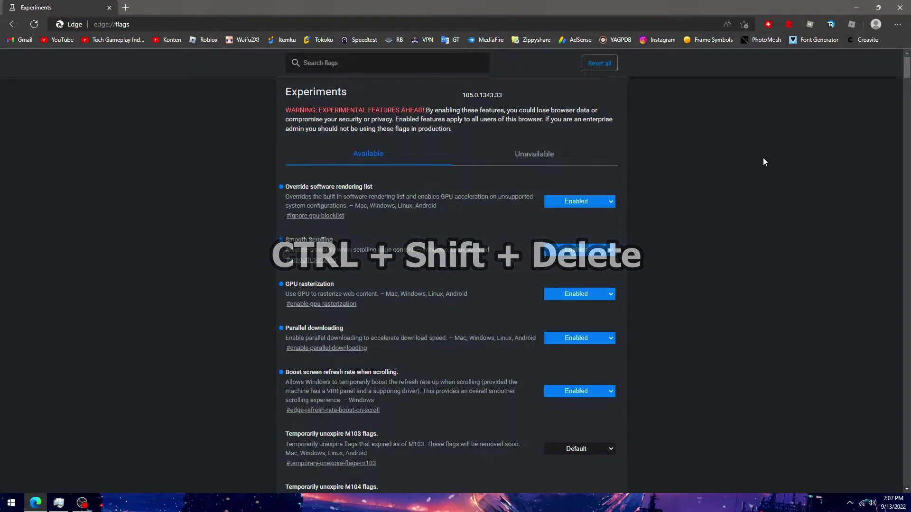
# Open the Clear browsing data dialog and keep its time range at All time
pyautogui.hotkey('ctrl', 'shift', 'Delete')
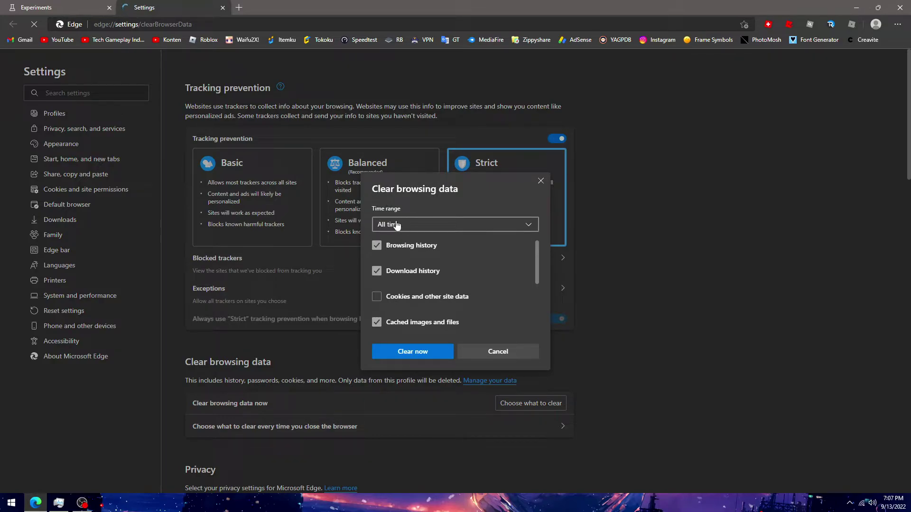
pyautogui.click(398, 226)
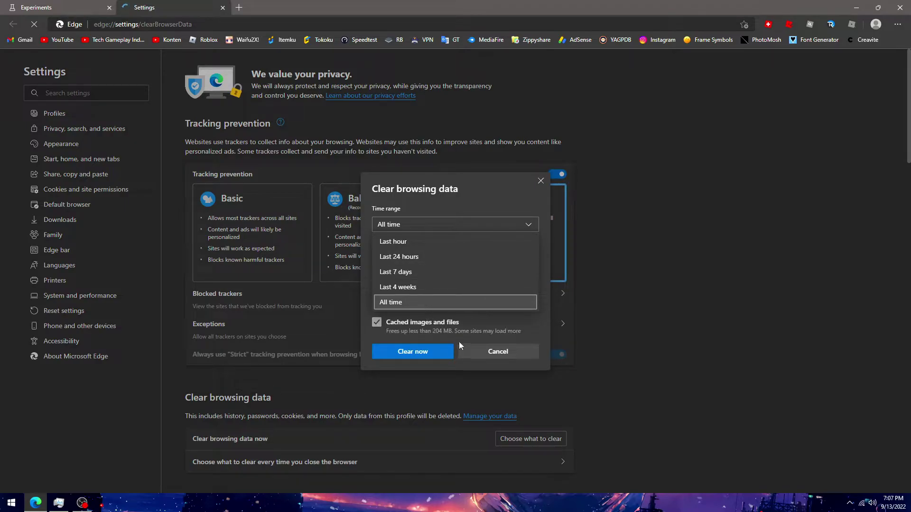
pyautogui.click(524, 195)
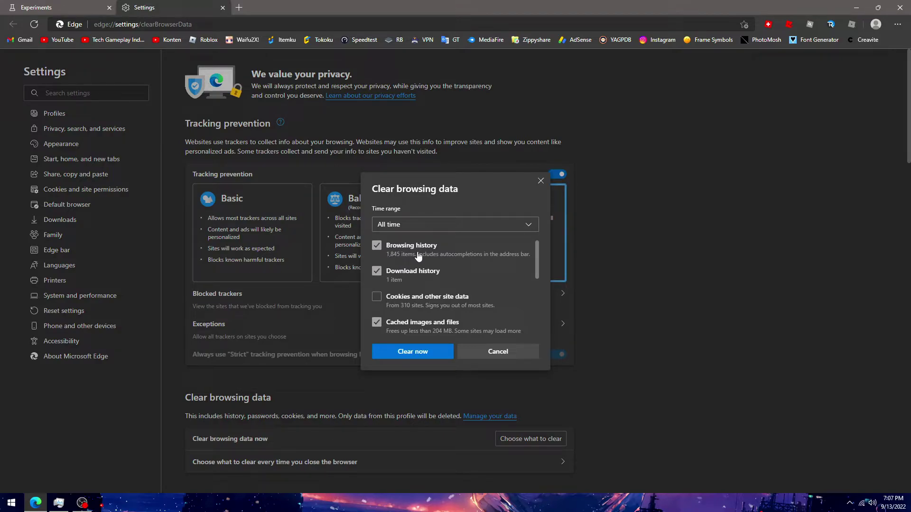
# Clear the browsing history, download history, and cached images and files, leaving cookies and passwords unselected
pyautogui.click(387, 247)
pyautogui.click(433, 250)
pyautogui.click(389, 274)
pyautogui.moveTo(537, 253)
pyautogui.mouseDown()
pyautogui.moveTo(537, 312)
pyautogui.moveTo(537, 264)
pyautogui.mouseUp()
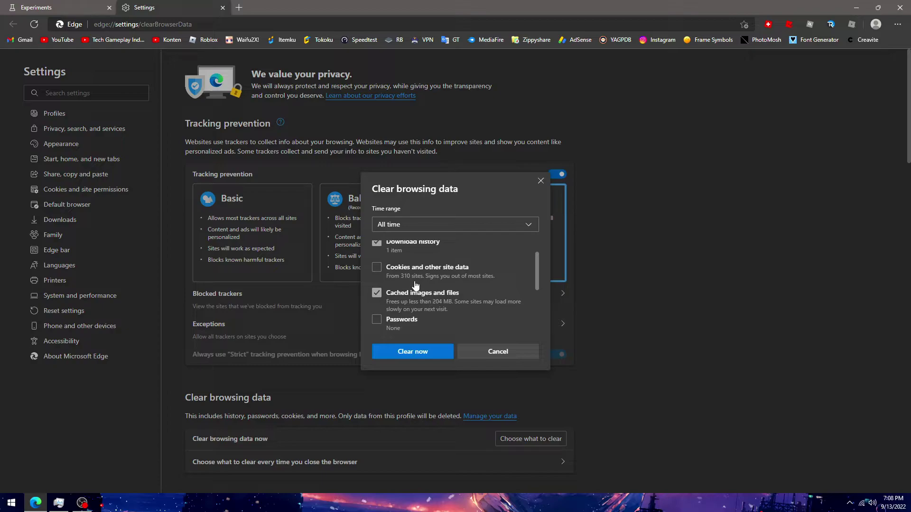
pyautogui.moveTo(538, 271); pyautogui.dragTo(536, 243)
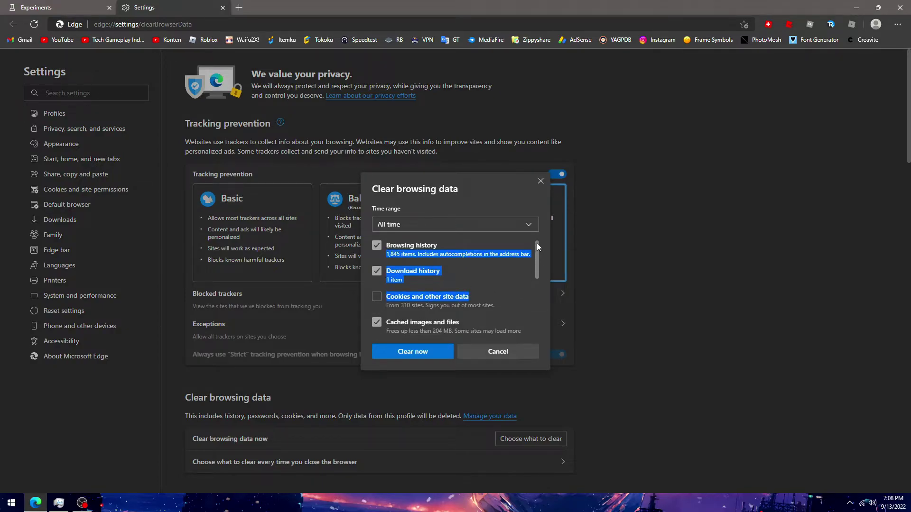
pyautogui.click(427, 351)
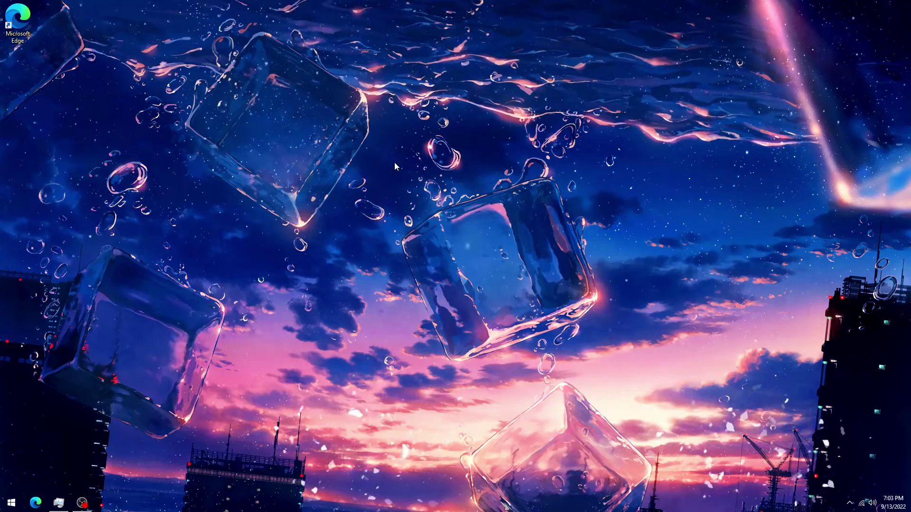
# Move the Microsoft Edge shortcut to the middle of the desktop and open its file location
pyautogui.moveTo(26, 34); pyautogui.dragTo(451, 184)
pyautogui.rightClick(451, 170)
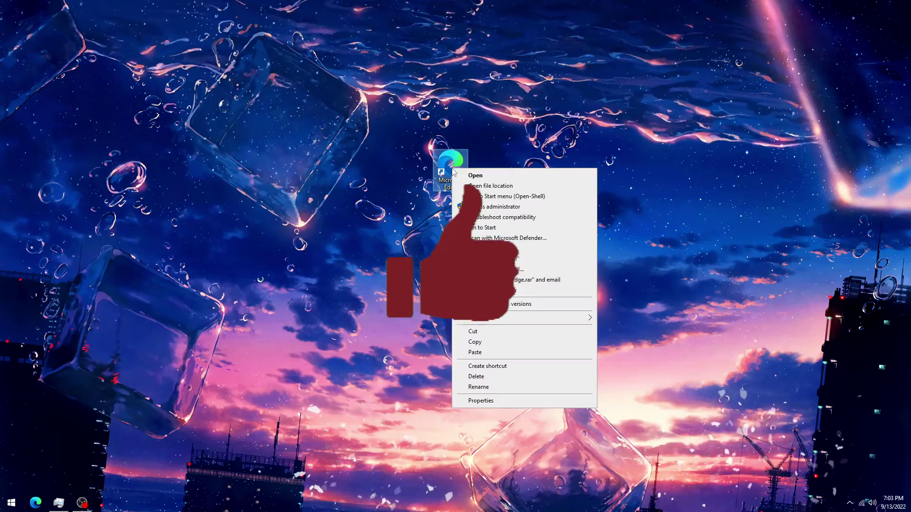
pyautogui.click(472, 187)
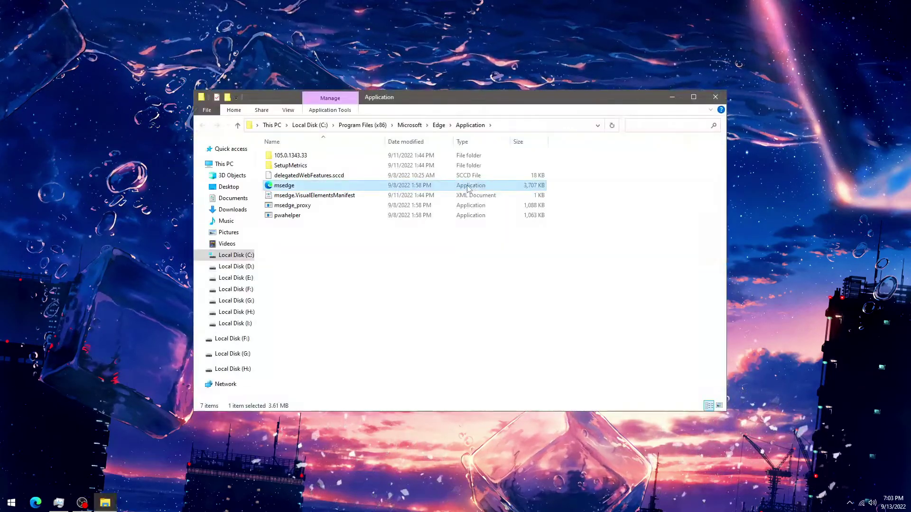
# Open the compatibility properties of the msedge application and turn on Disable fullscreen optimizations
pyautogui.rightClick(290, 188)
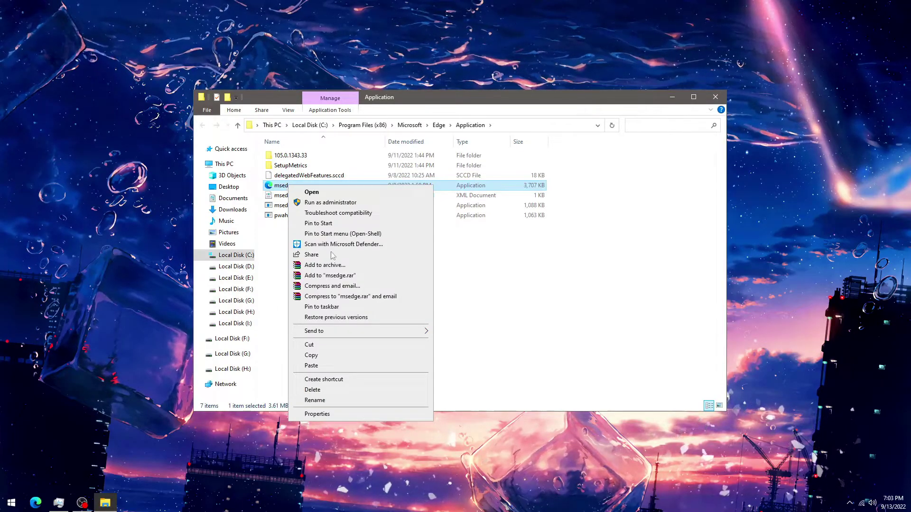
pyautogui.click(317, 414)
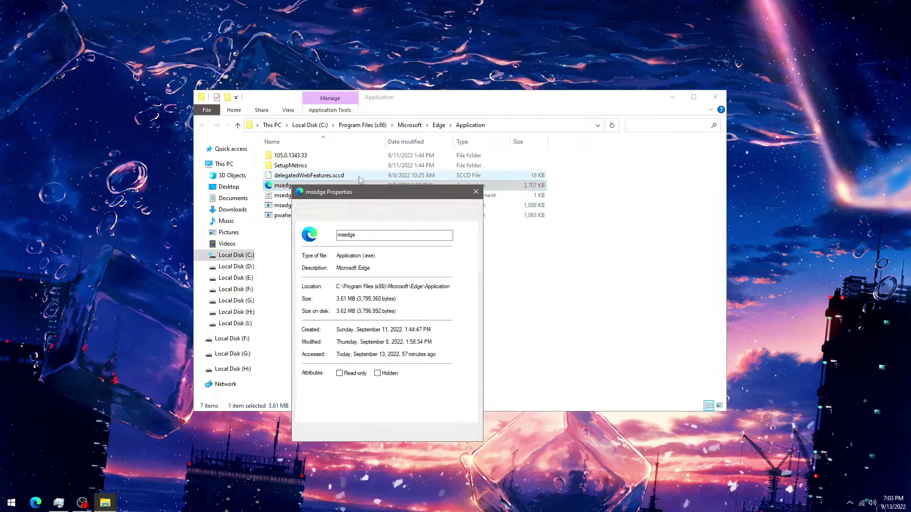
pyautogui.click(427, 165)
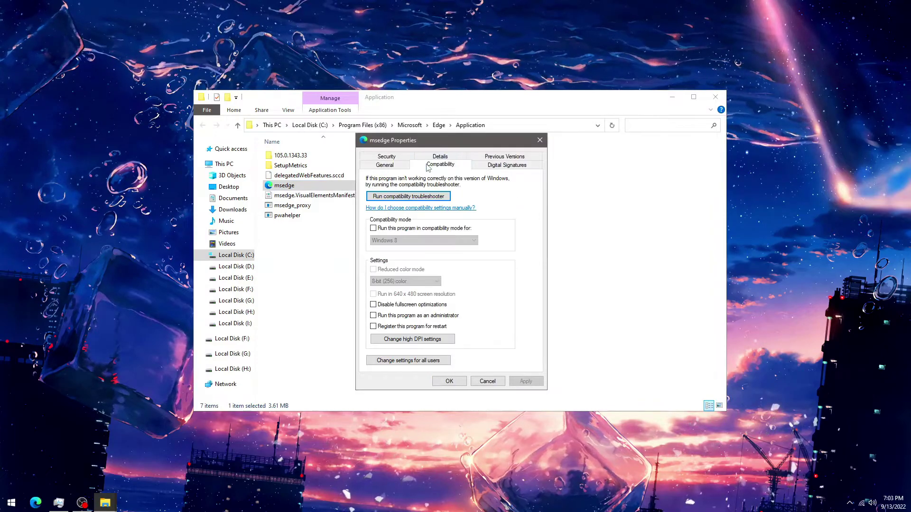
pyautogui.click(407, 306)
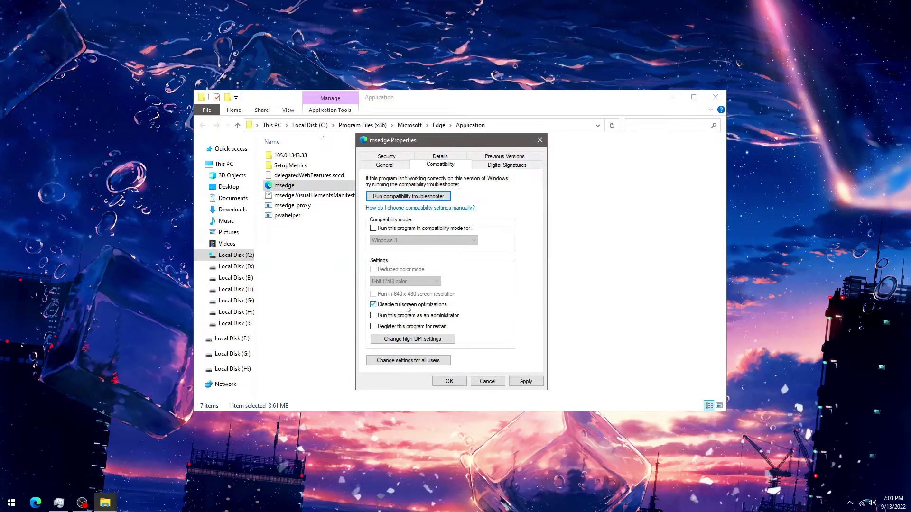
# Override msedge's high DPI scaling behavior with scaling performed by Application, apply the properties and close the folder window
pyautogui.click(414, 339)
pyautogui.click(423, 325)
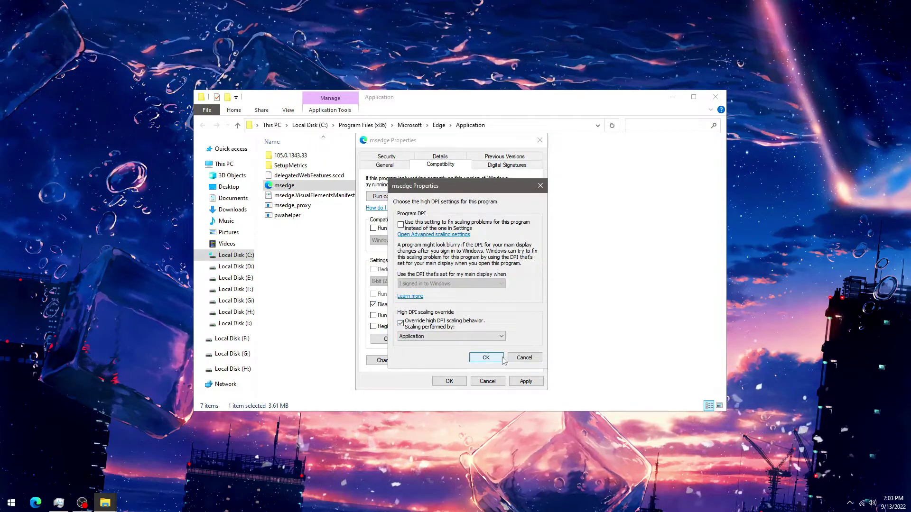
pyautogui.click(501, 336)
pyautogui.click(484, 344)
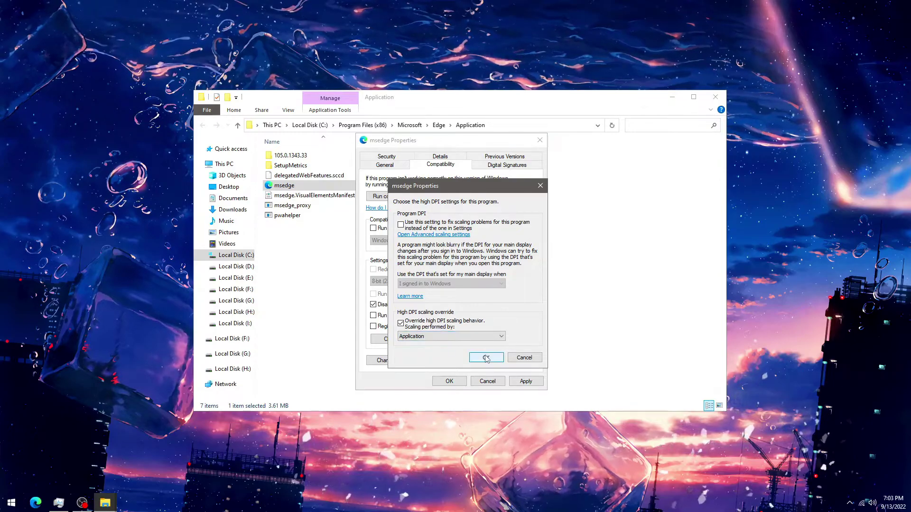
pyautogui.click(486, 358)
pyautogui.click(529, 382)
pyautogui.click(451, 381)
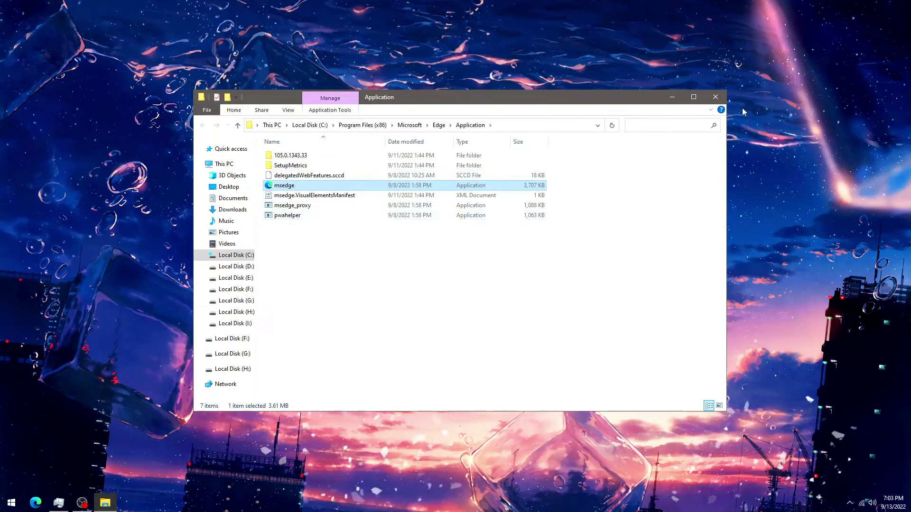
pyautogui.click(718, 97)
pyautogui.click(449, 166)
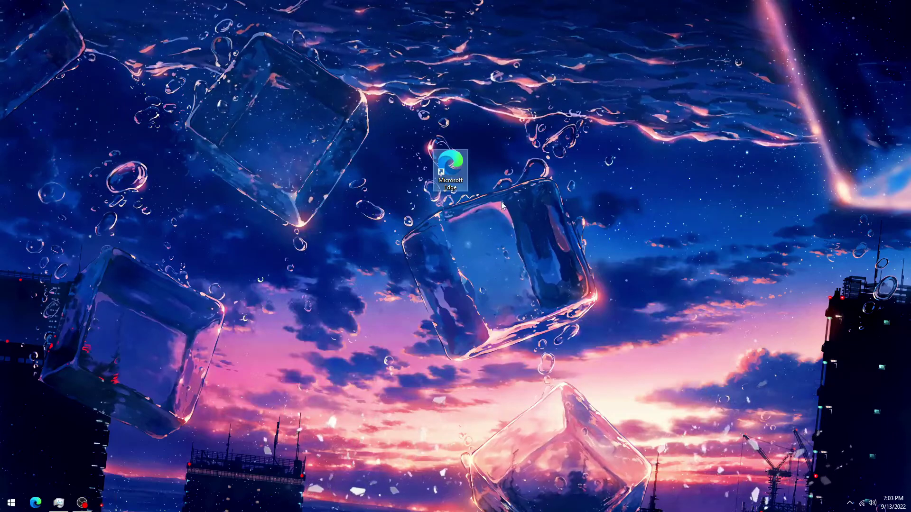
# Open the maximized Windows system display settings and go to the graphics settings
pyautogui.press('super+i')
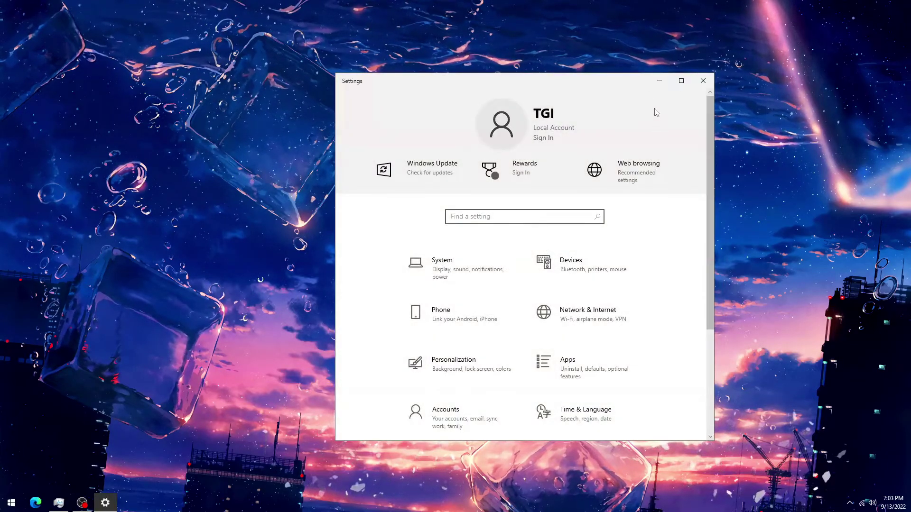
pyautogui.click(681, 81)
pyautogui.click(208, 164)
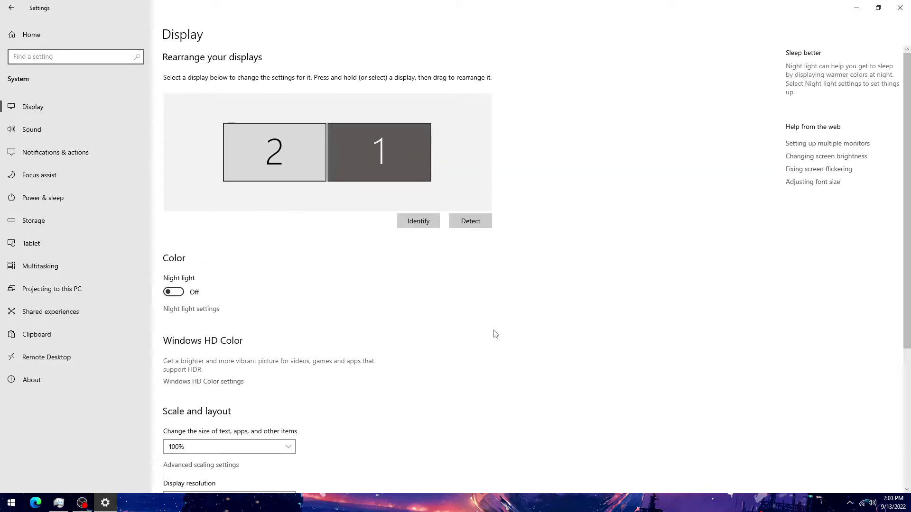
pyautogui.scroll(-5, 522, 327)
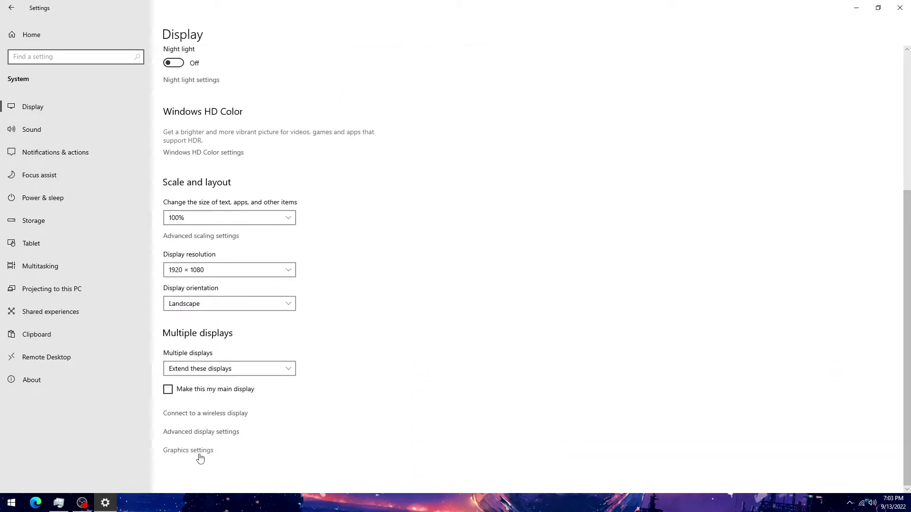
pyautogui.click(197, 451)
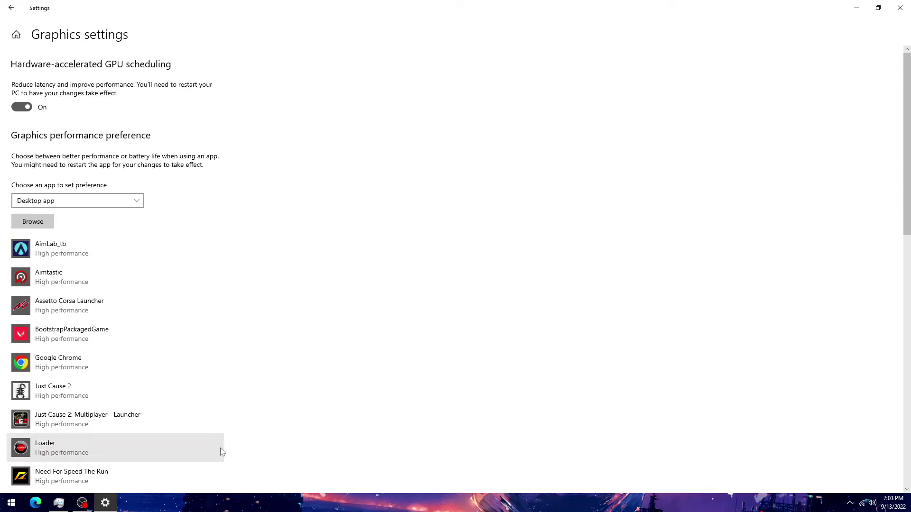
# Add msedge from C:\Program Files (x86)\Microsoft\Edge\Application as a desktop app to the graphics performance preference list
pyautogui.click(41, 225)
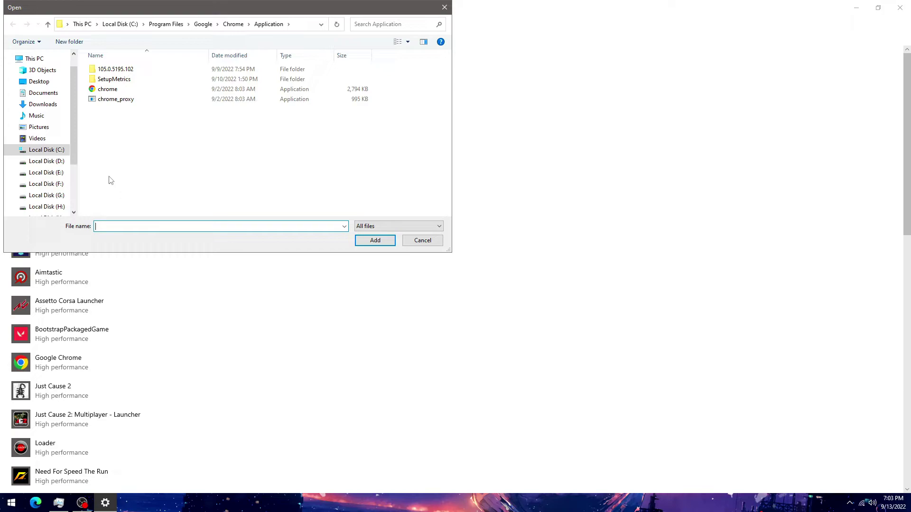
pyautogui.click(64, 150)
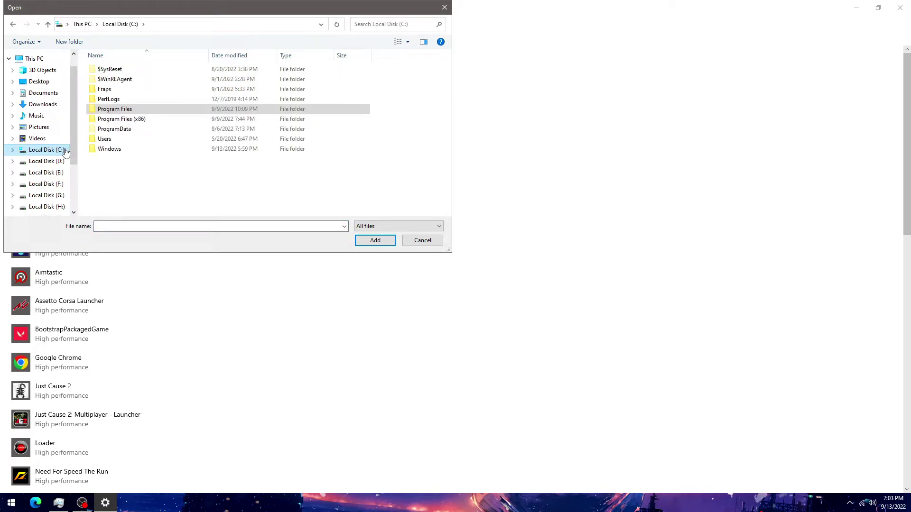
pyautogui.click(133, 122)
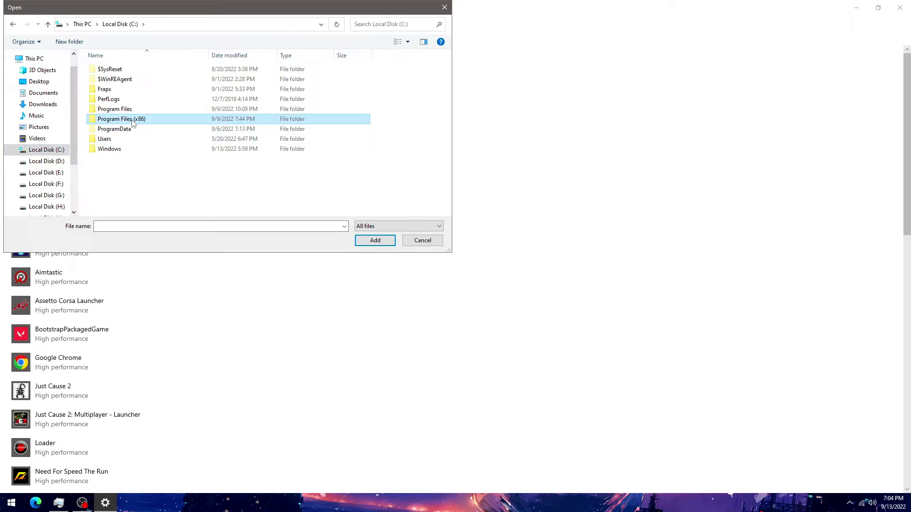
pyautogui.doubleClick(133, 122)
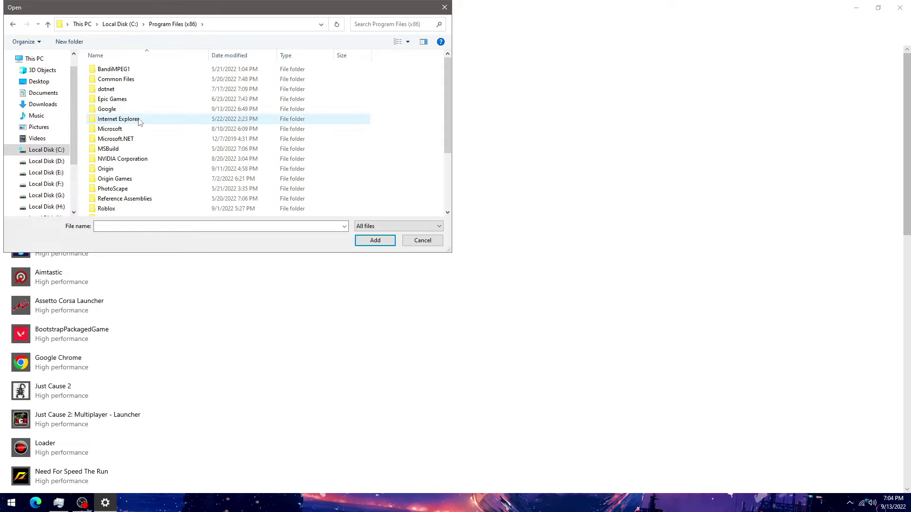
pyautogui.click(126, 132)
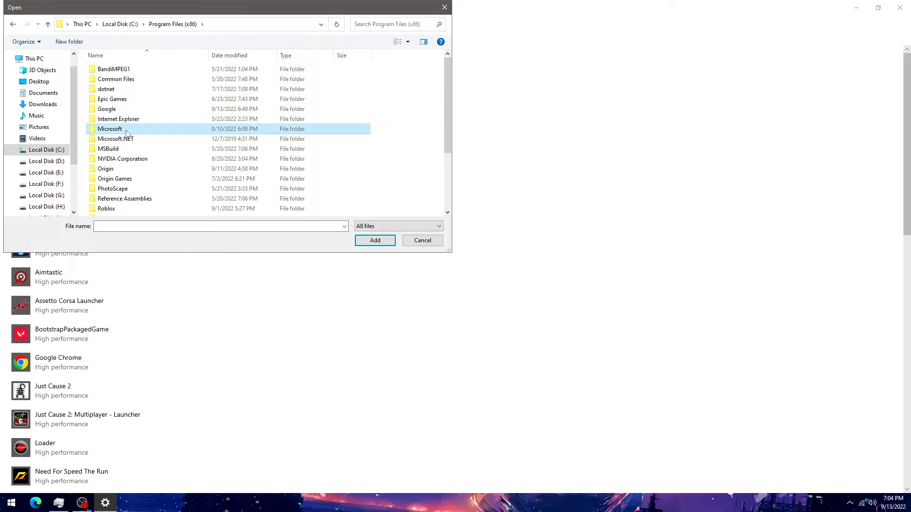
pyautogui.doubleClick(126, 132)
pyautogui.doubleClick(105, 70)
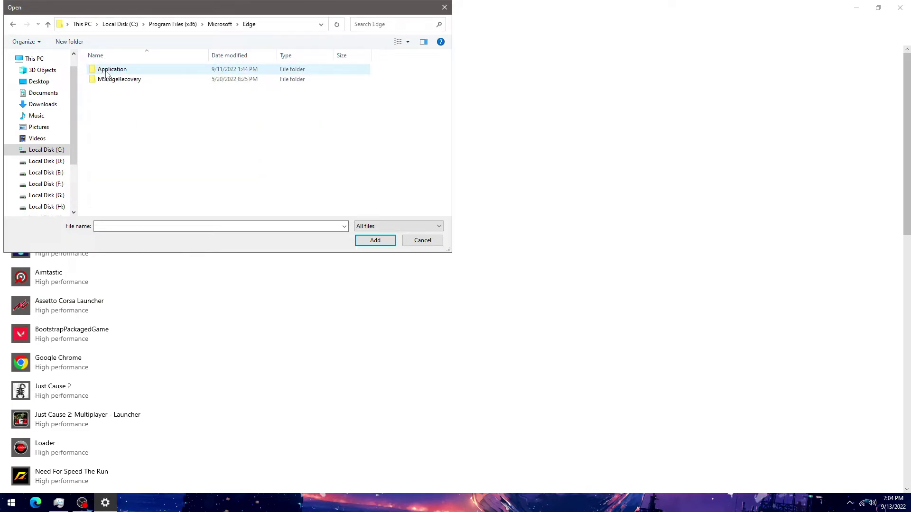
pyautogui.doubleClick(107, 71)
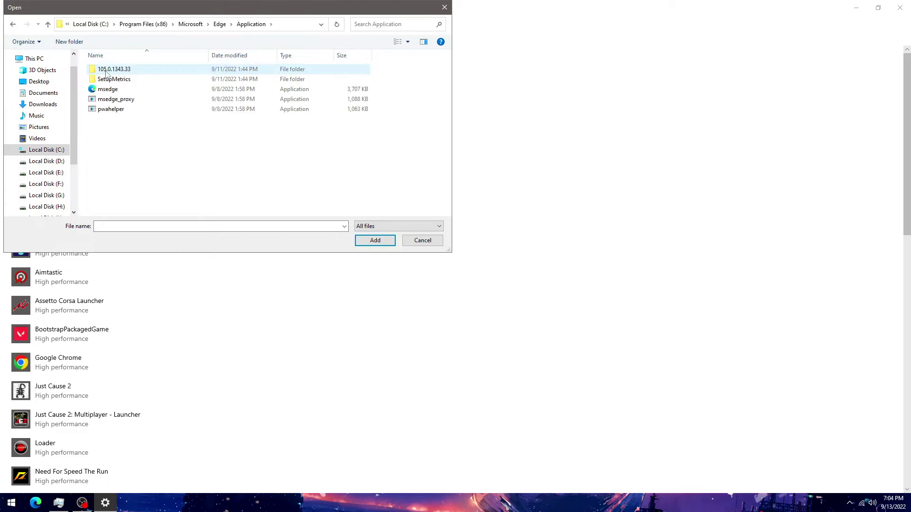
pyautogui.click(109, 90)
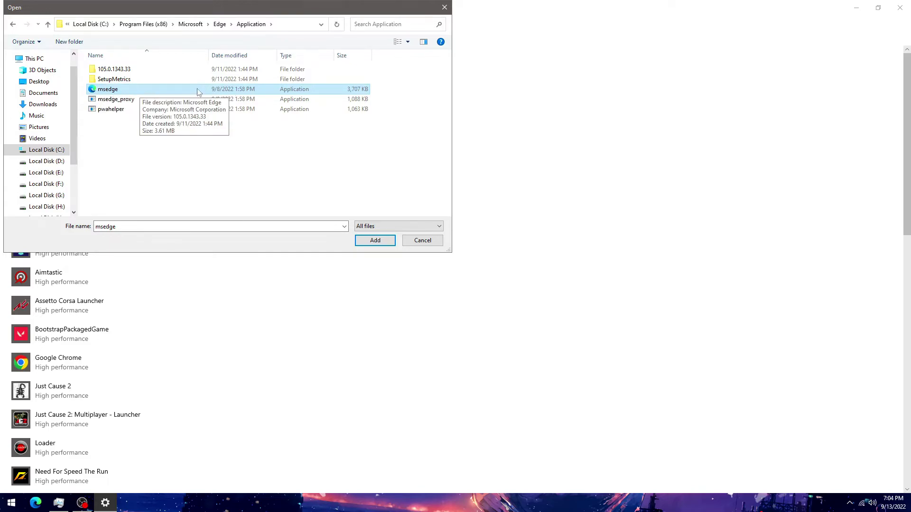
pyautogui.click(386, 240)
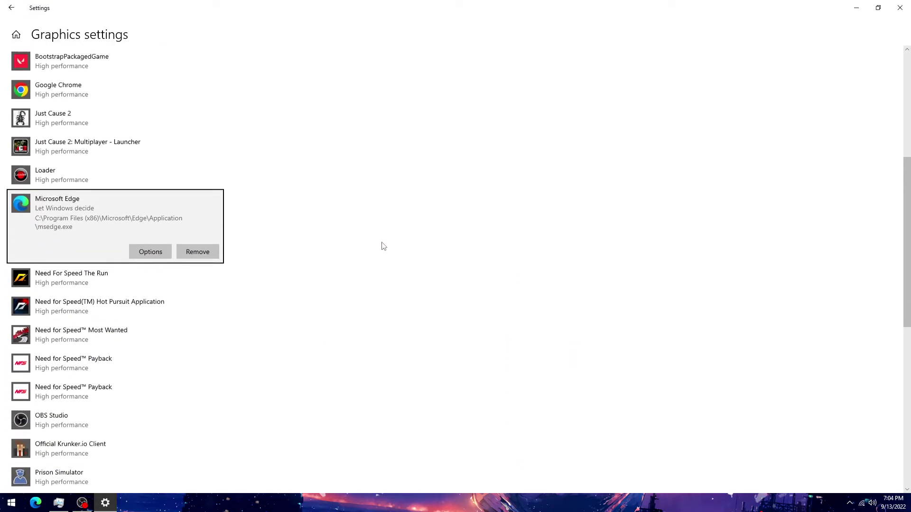
# Set Microsoft Edge's graphics preference to High performance, save it and close the settings
pyautogui.click(156, 247)
pyautogui.click(401, 269)
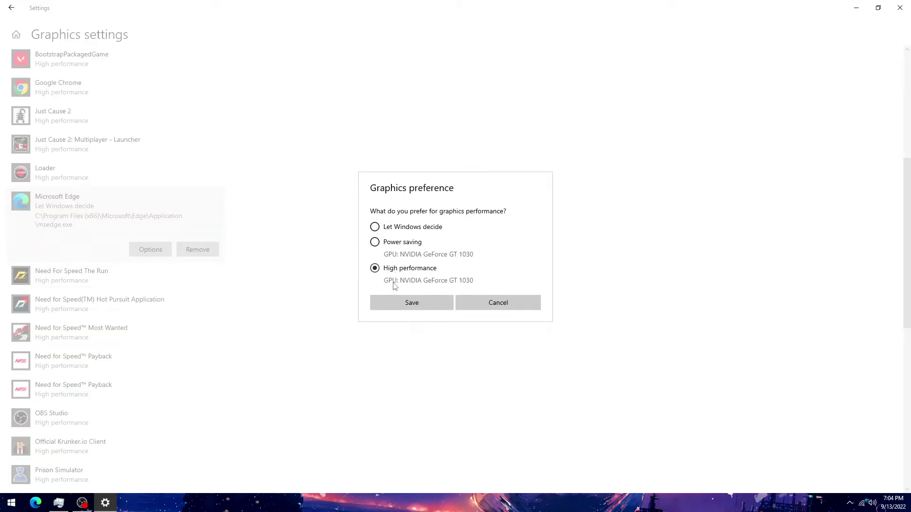
pyautogui.click(409, 302)
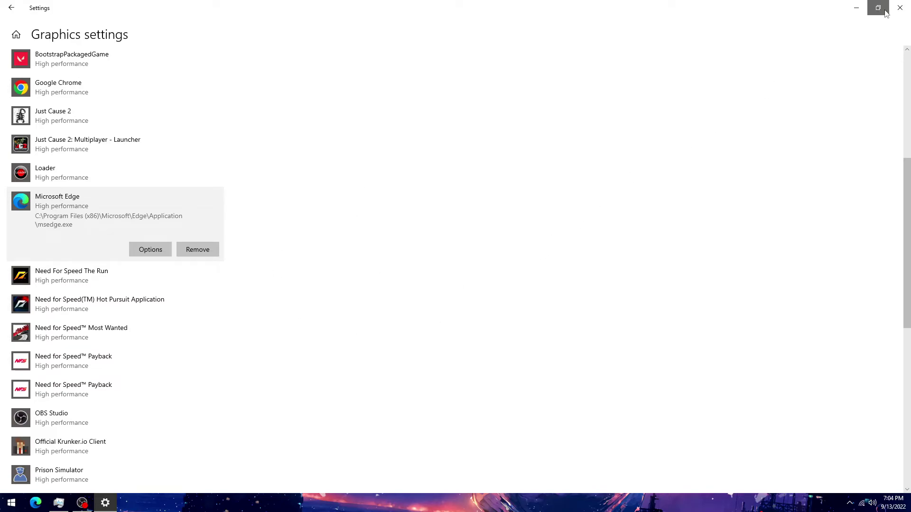
pyautogui.click(900, 8)
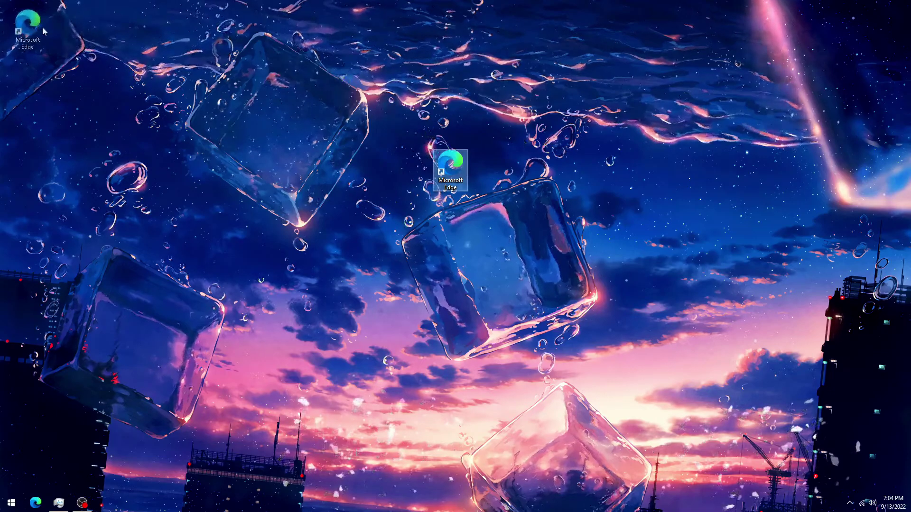
# Search for the Run app and use it to open the prefetch folder
pyautogui.click(12, 503)
pyautogui.click(67, 293)
pyautogui.write('r')
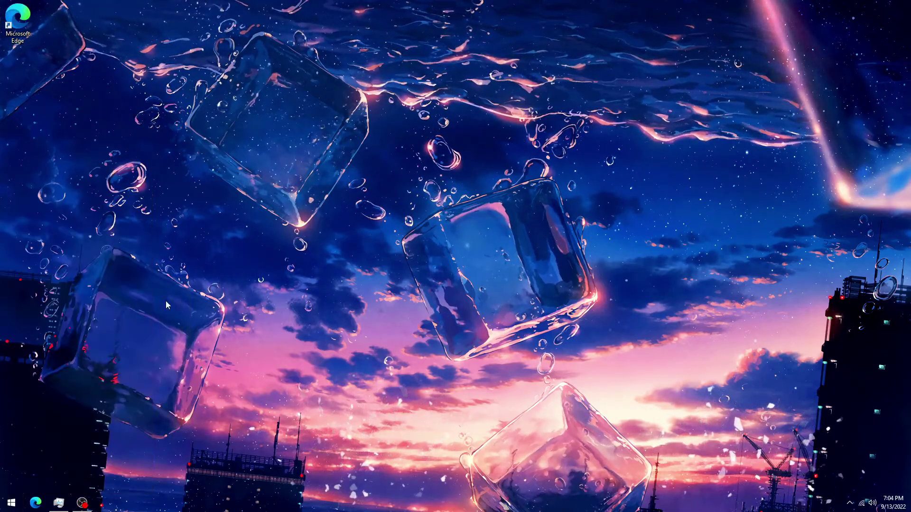
pyautogui.write('un')
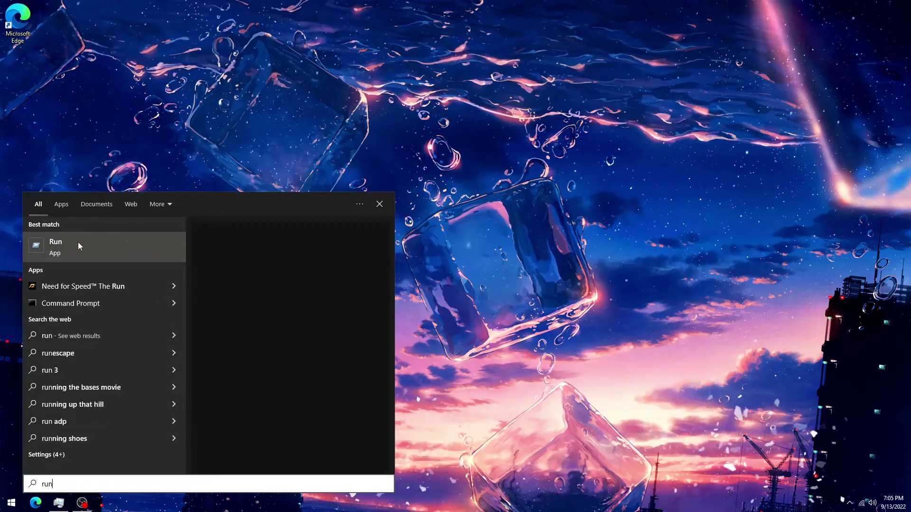
pyautogui.click(126, 244)
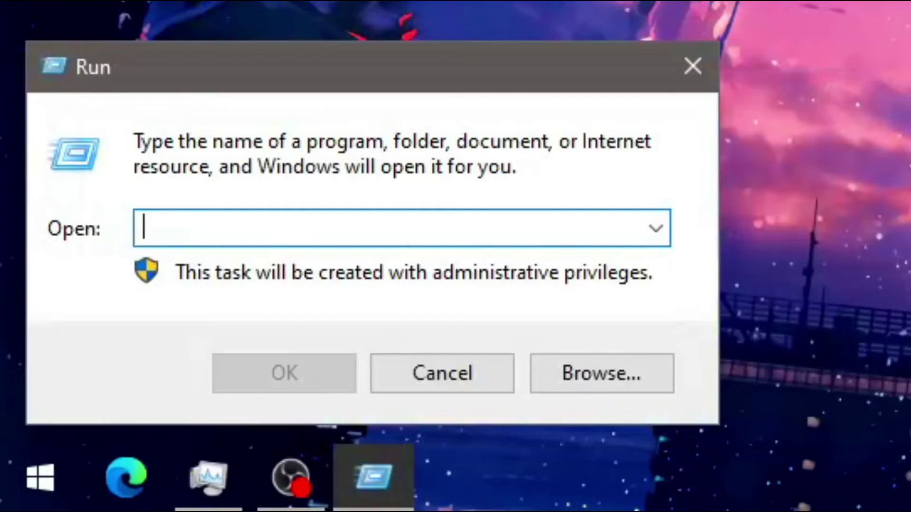
pyautogui.write('pr')
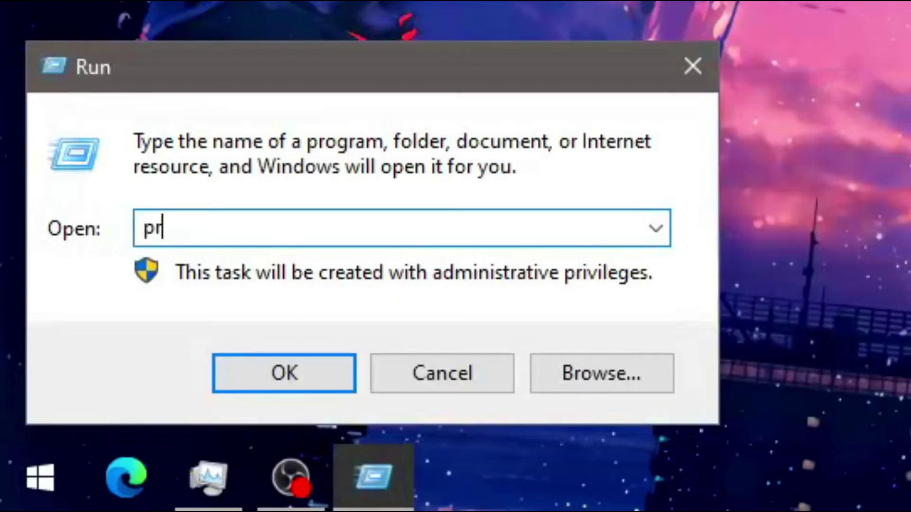
pyautogui.write('efetch')
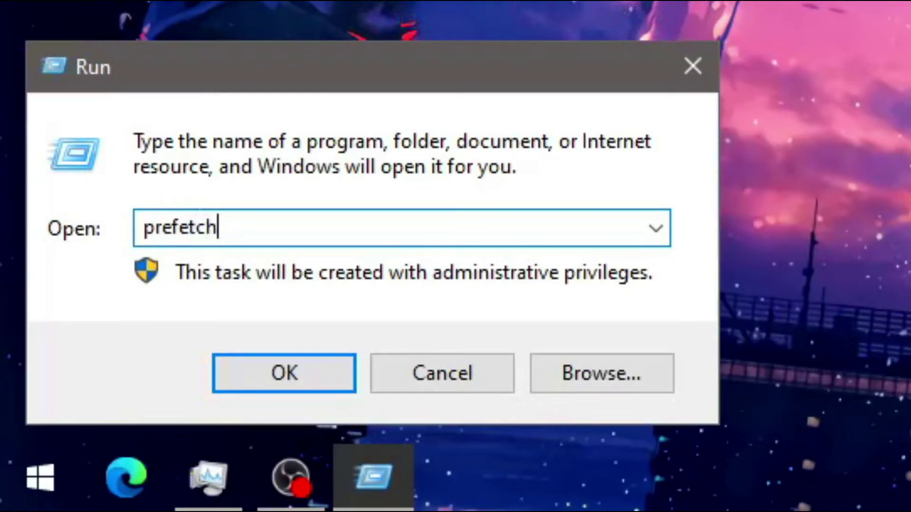
pyautogui.click(335, 375)
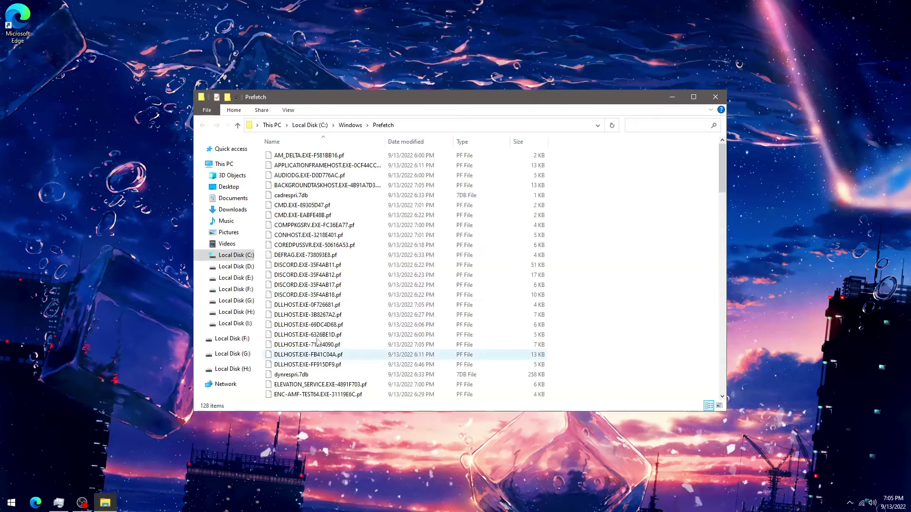
pyautogui.moveTo(588, 155); pyautogui.dragTo(610, 315)
pyautogui.moveTo(659, 161); pyautogui.dragTo(500, 277)
pyautogui.moveTo(606, 251); pyautogui.dragTo(608, 250)
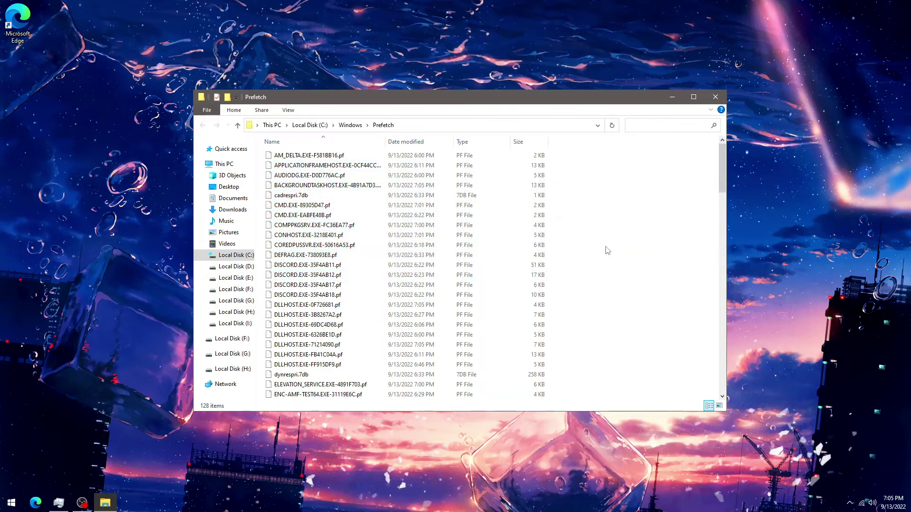
# Delete all files in the Prefetch folder, skipping all current items that are in use
pyautogui.moveTo(720, 167); pyautogui.dragTo(719, 366)
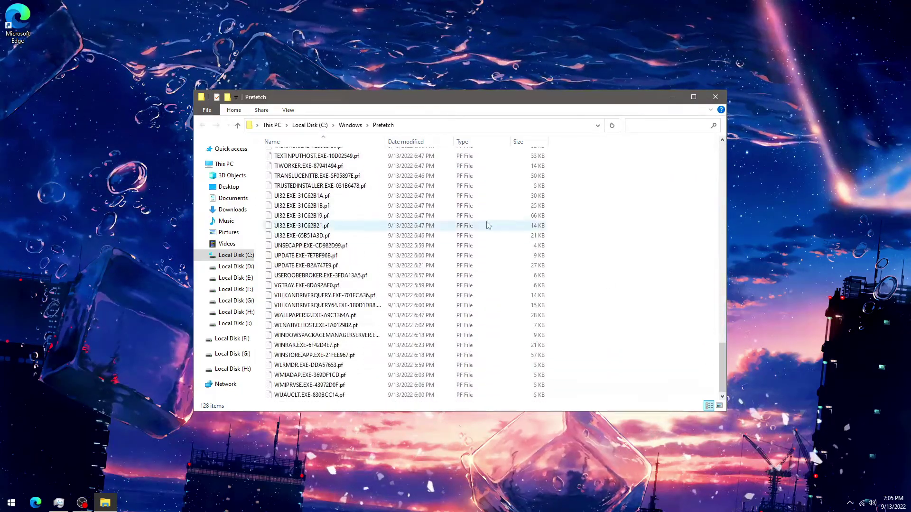
pyautogui.moveTo(553, 401); pyautogui.dragTo(454, 146)
pyautogui.scroll(8, 494, 218)
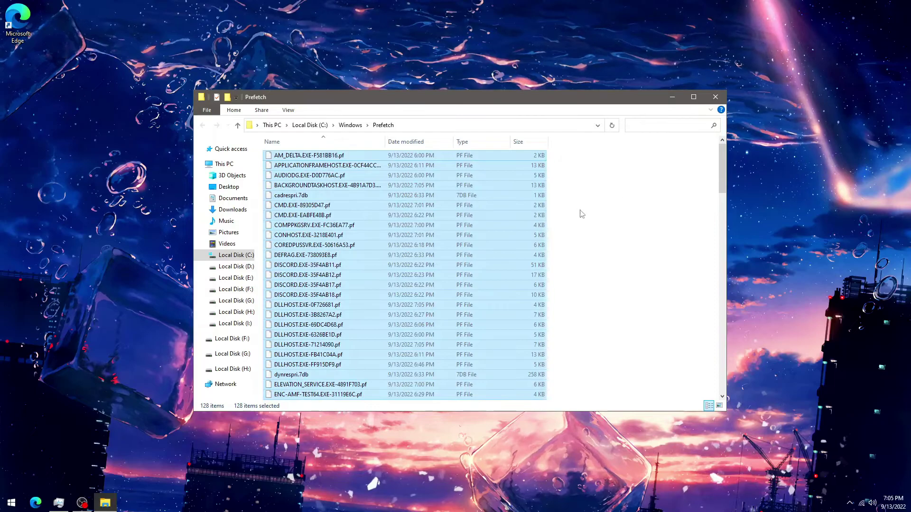
pyautogui.click(518, 205)
pyautogui.click(590, 258)
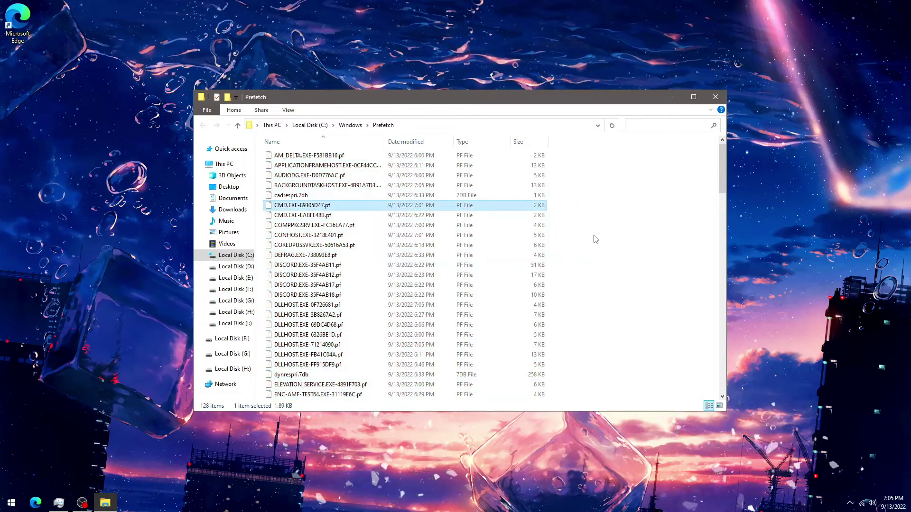
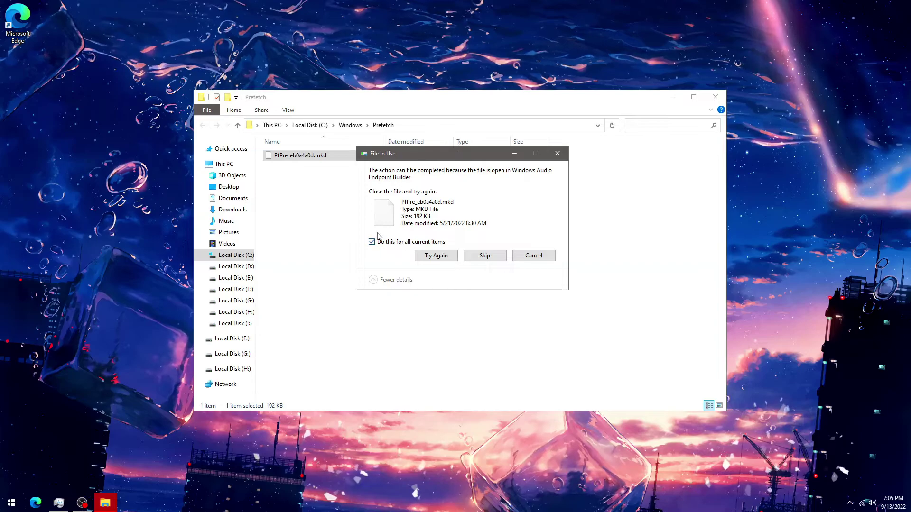
pyautogui.click(490, 259)
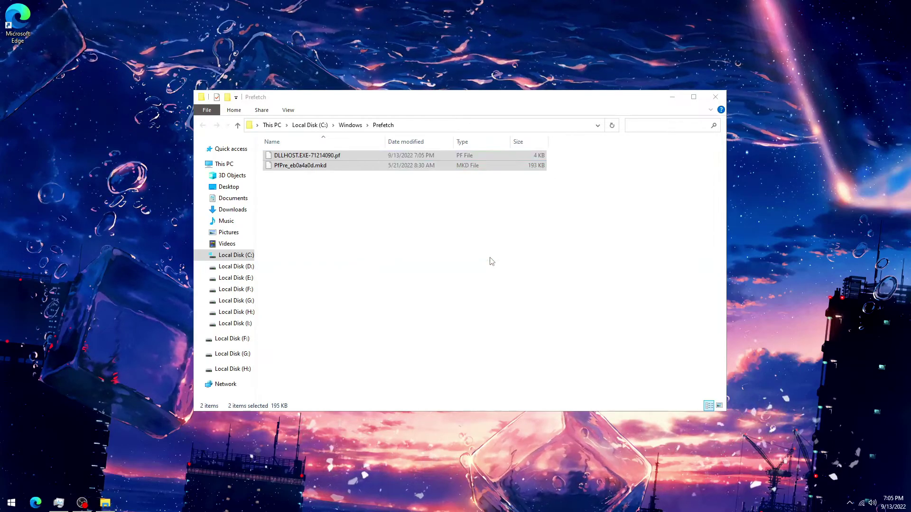
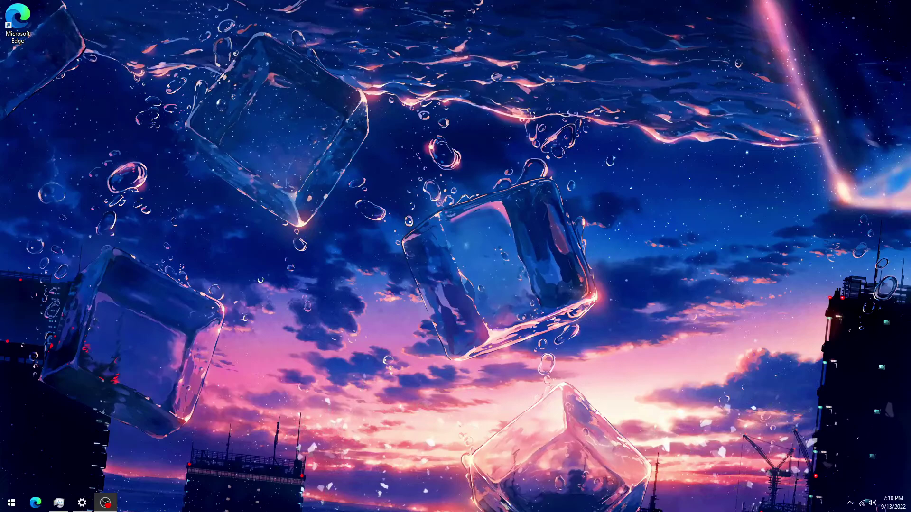
# Empty the Recycle Bin on the desktop, permanently deleting all its items
pyautogui.moveTo(426, 135); pyautogui.dragTo(455, 214)
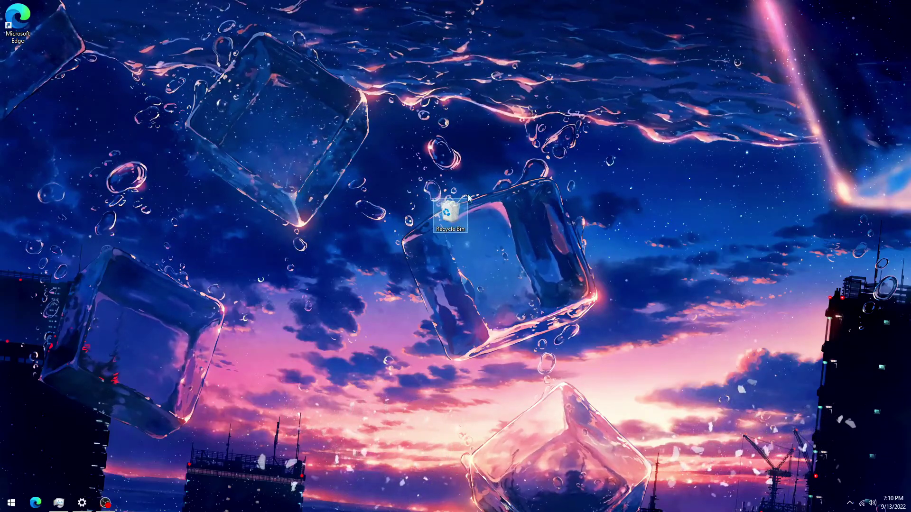
pyautogui.rightClick(459, 223)
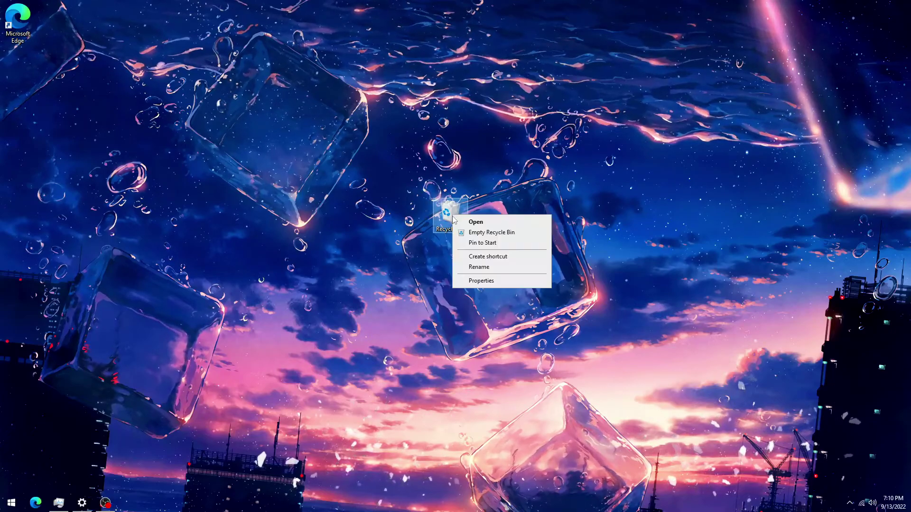
pyautogui.click(482, 234)
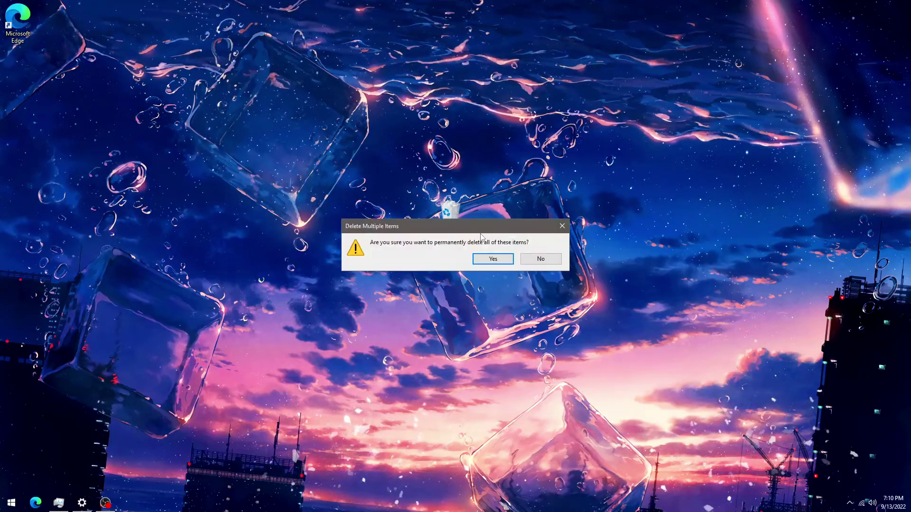
pyautogui.click(489, 259)
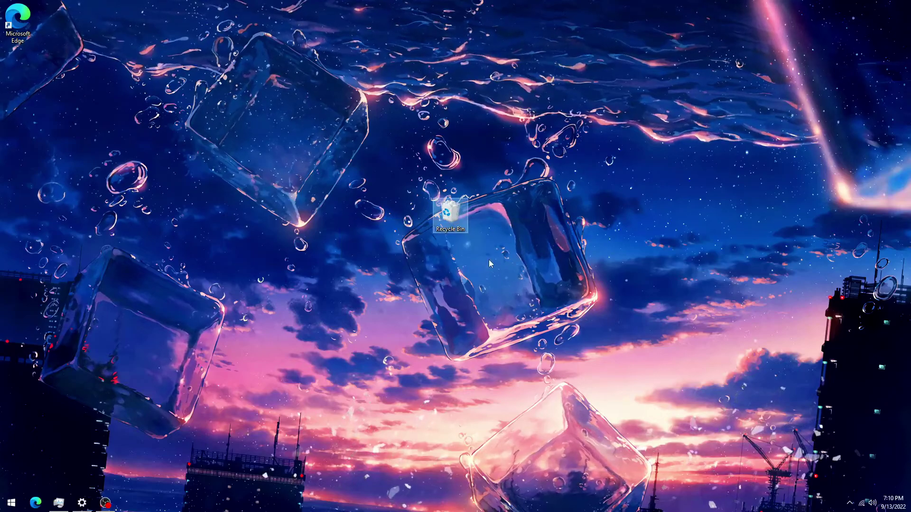